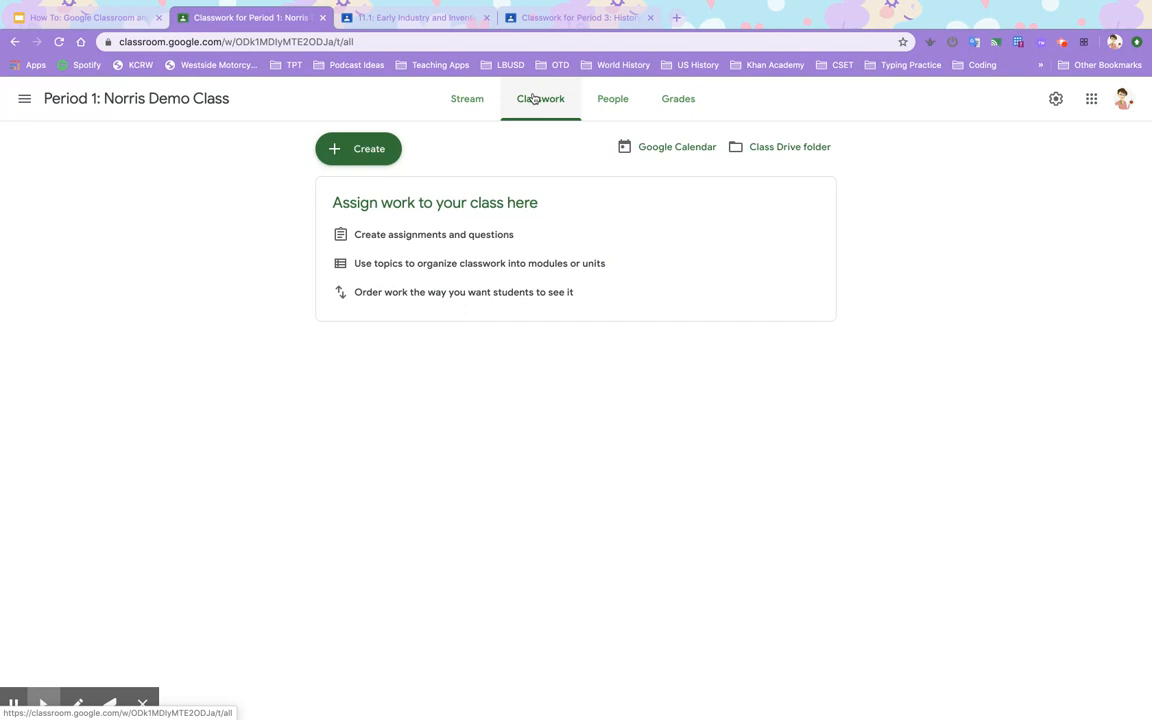
- Start a new quiz assignment in the demo class and remove its attached Blank Quiz form
left_click(397, 159)
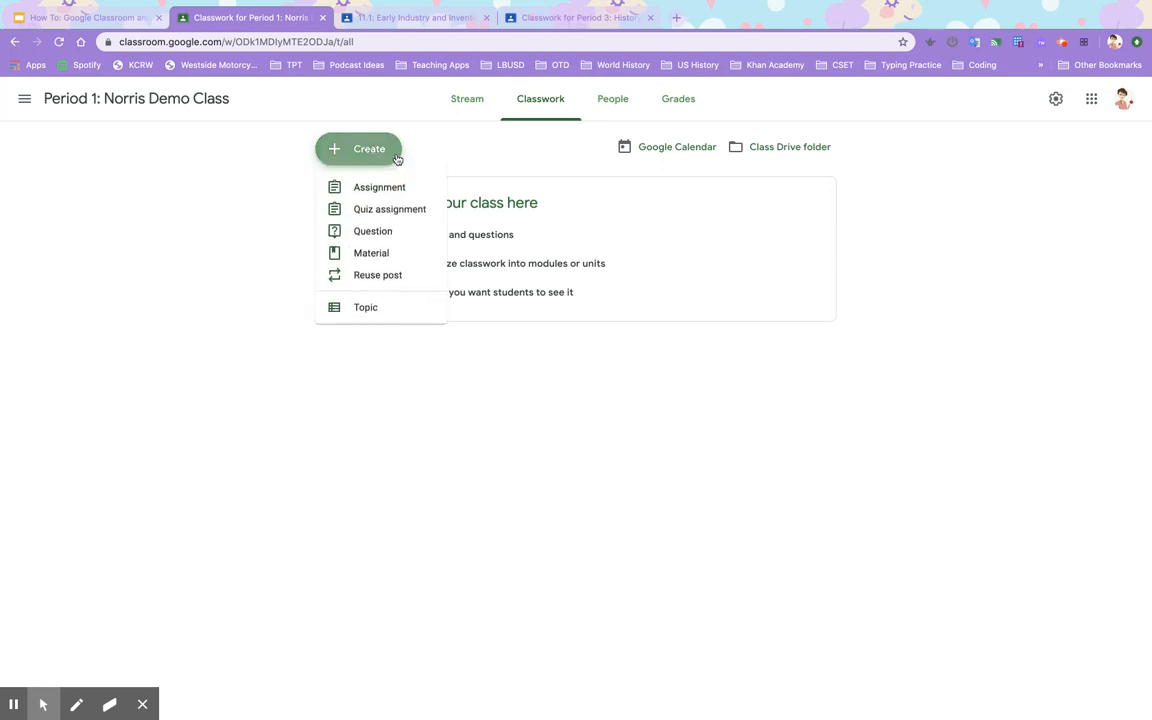
left_click(427, 212)
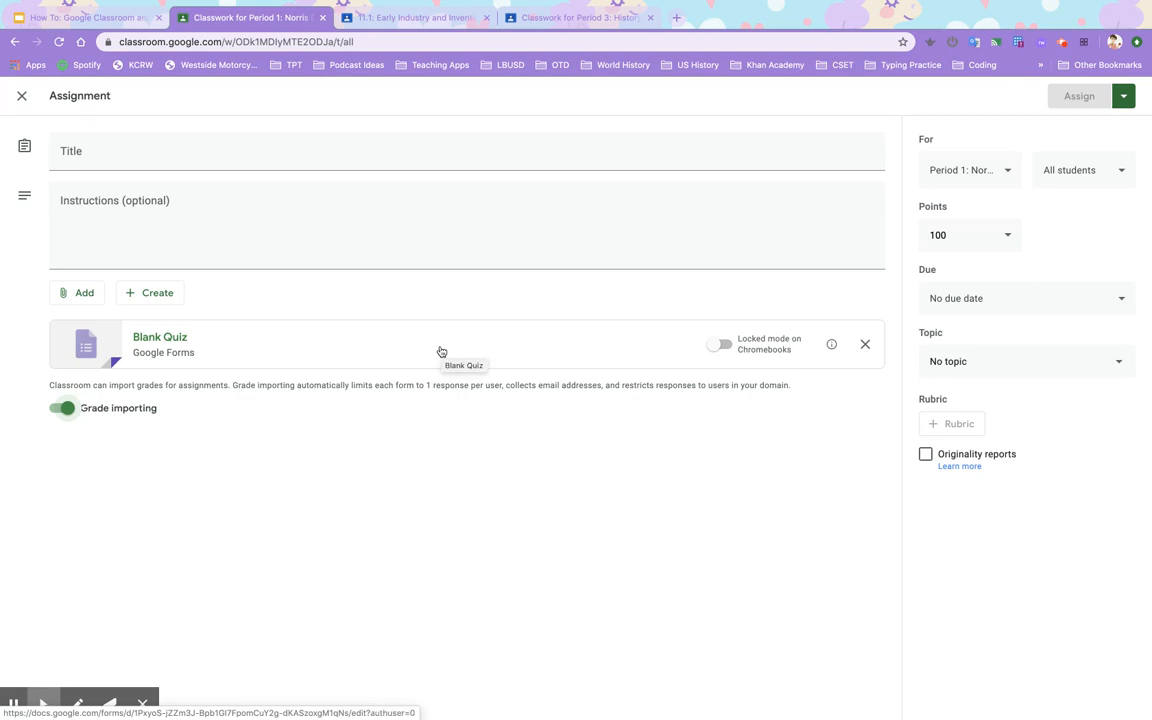
left_click(865, 344)
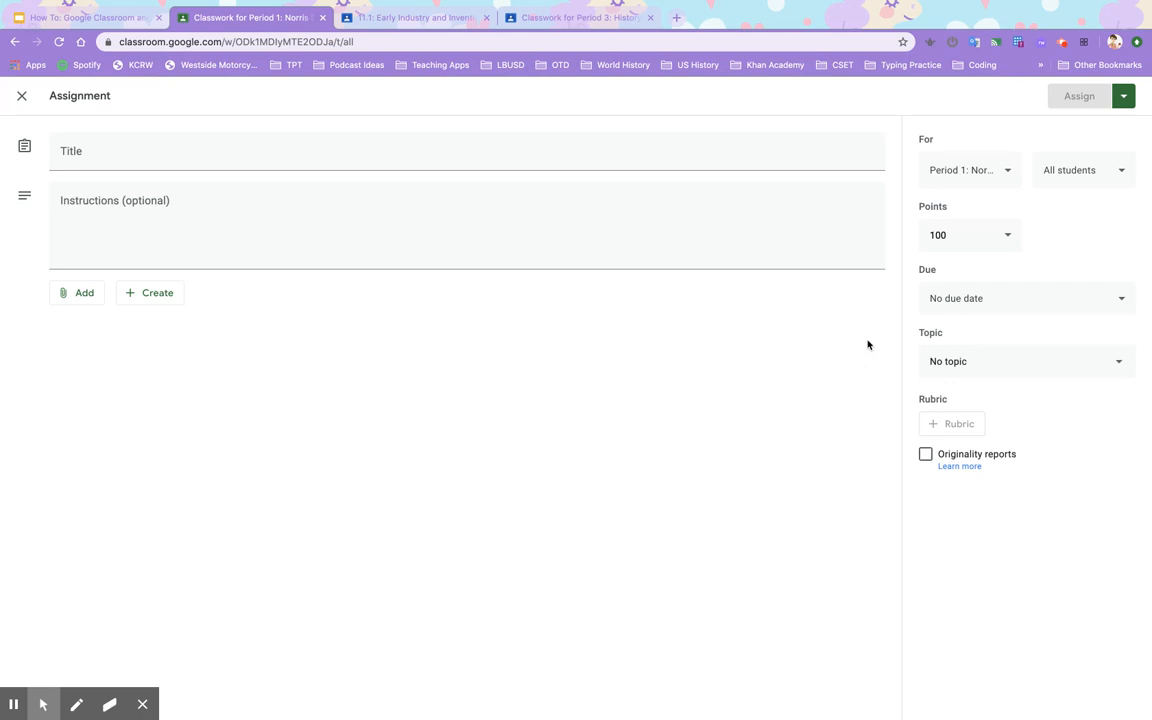
- Attach the check-in form for 4/22 - 4/23 from Google Drive to the assignment, and close the draft
left_click(88, 296)
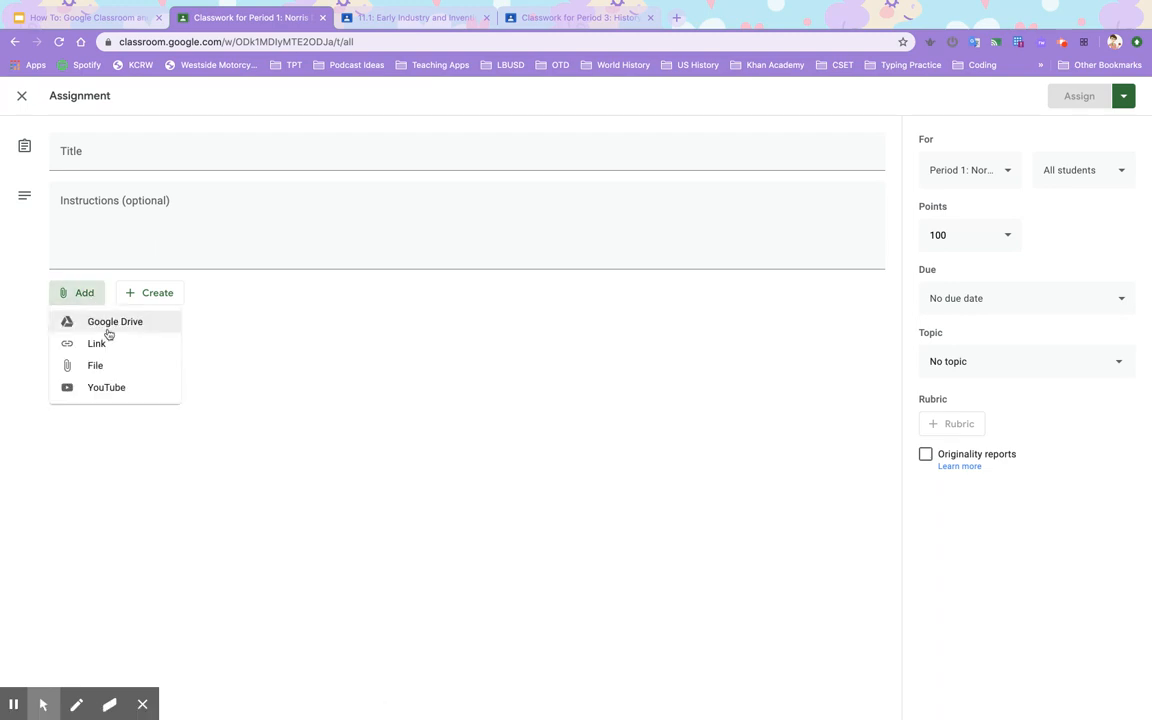
left_click(123, 325)
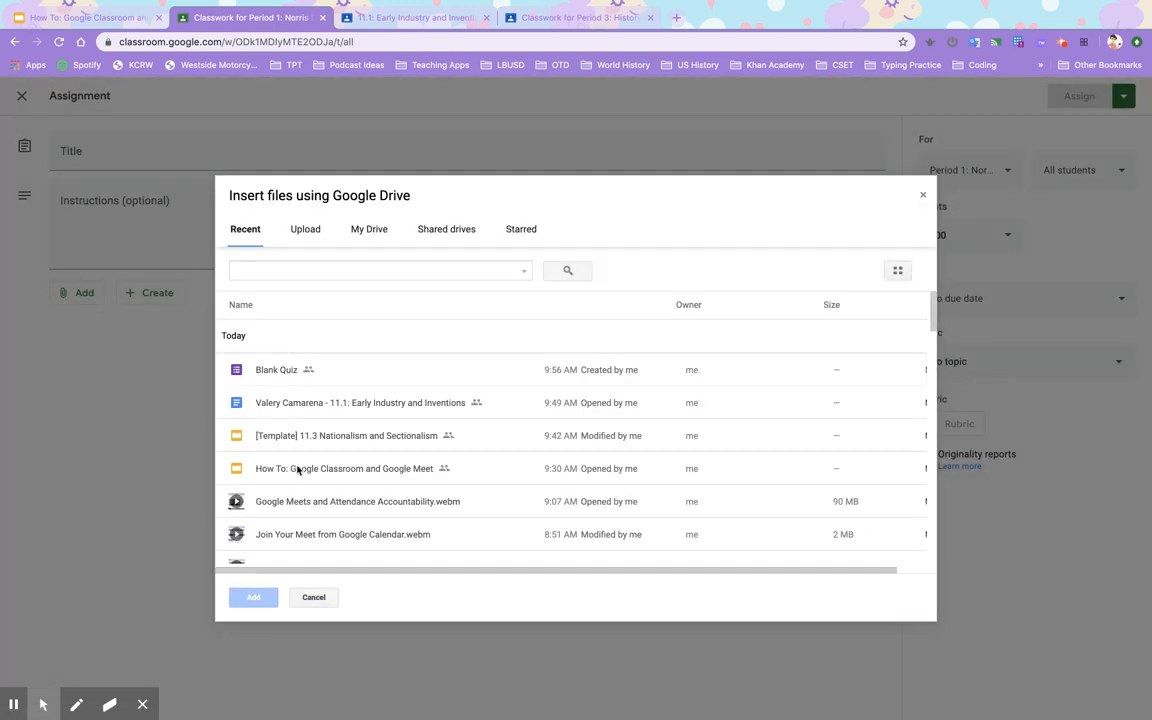
scroll(300, 470, "down", 3)
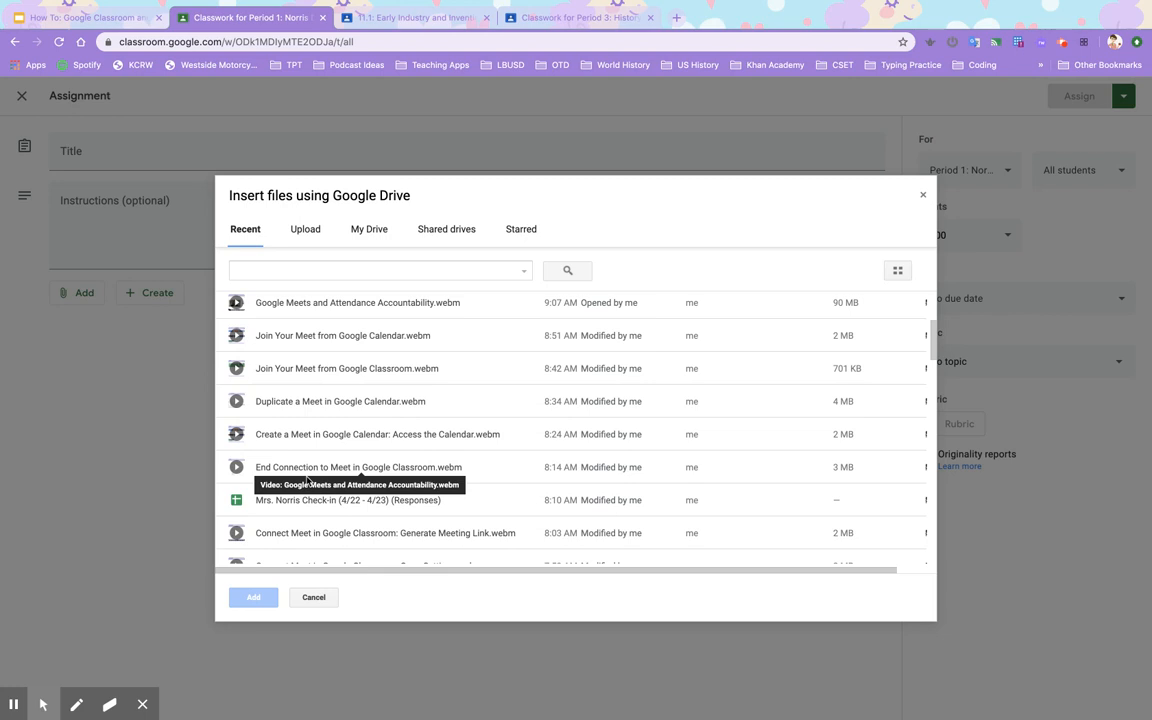
scroll(496, 473, "down", 5)
scroll(496, 476, "down", 5)
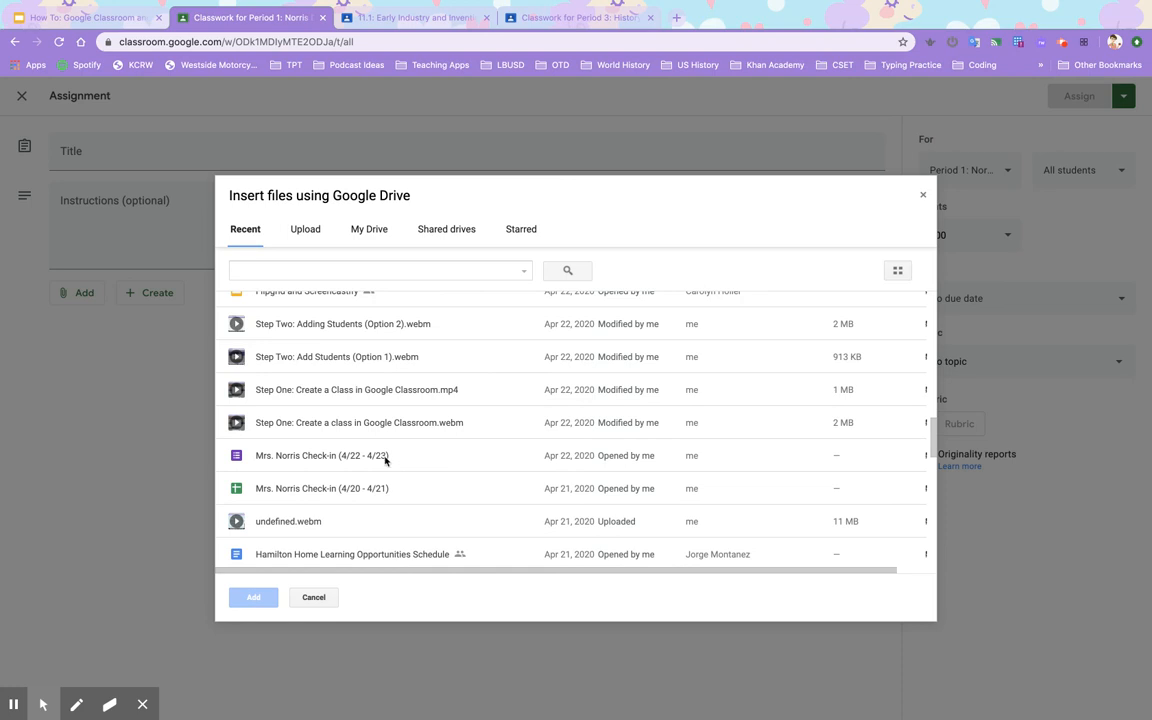
left_click(380, 455)
left_click(255, 597)
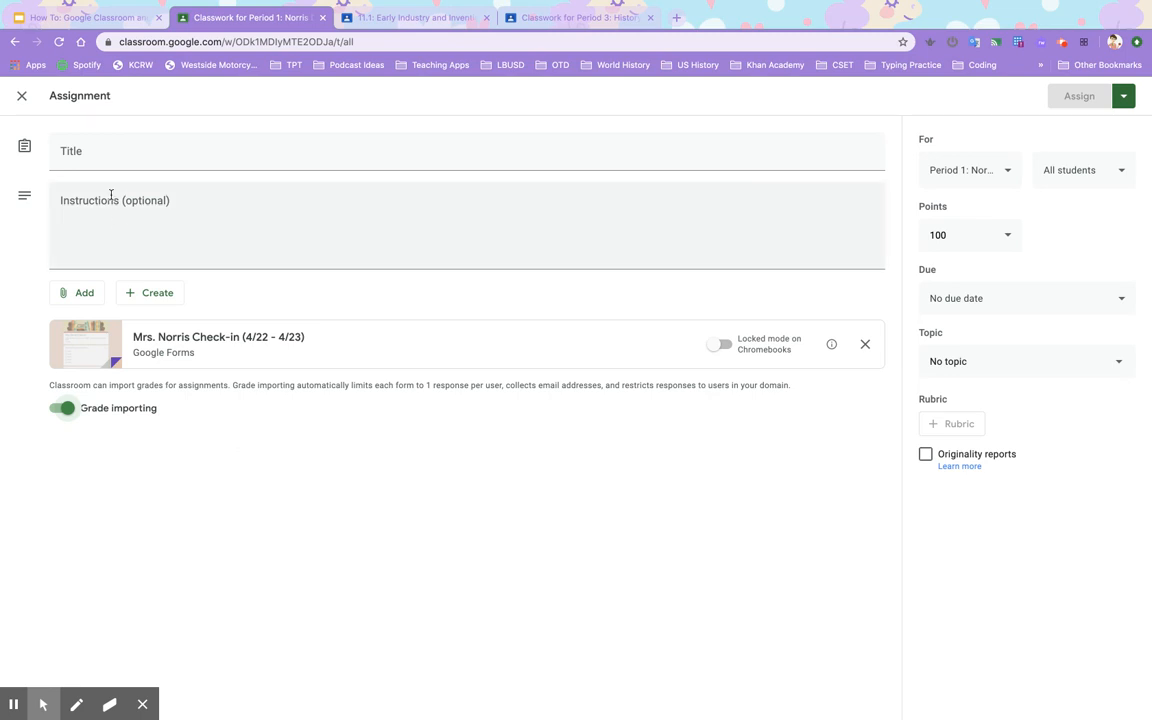
left_click(23, 97)
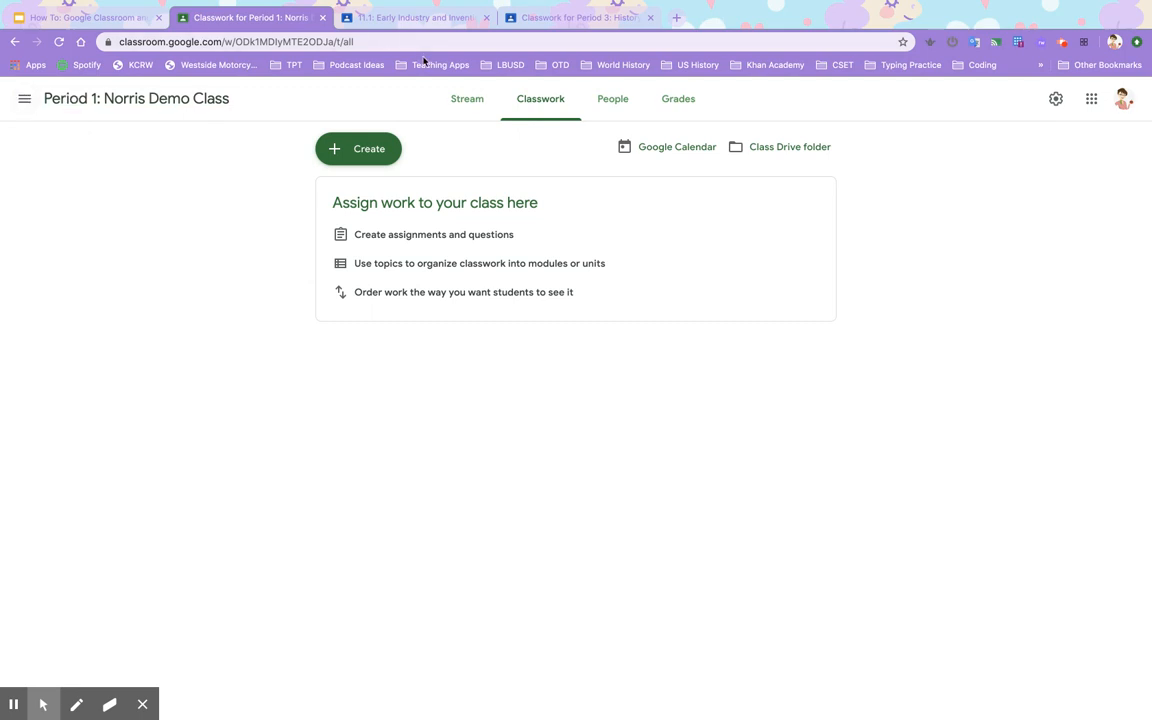
- Open the class selection for reusing a post, and close it without choosing a class
left_click(391, 148)
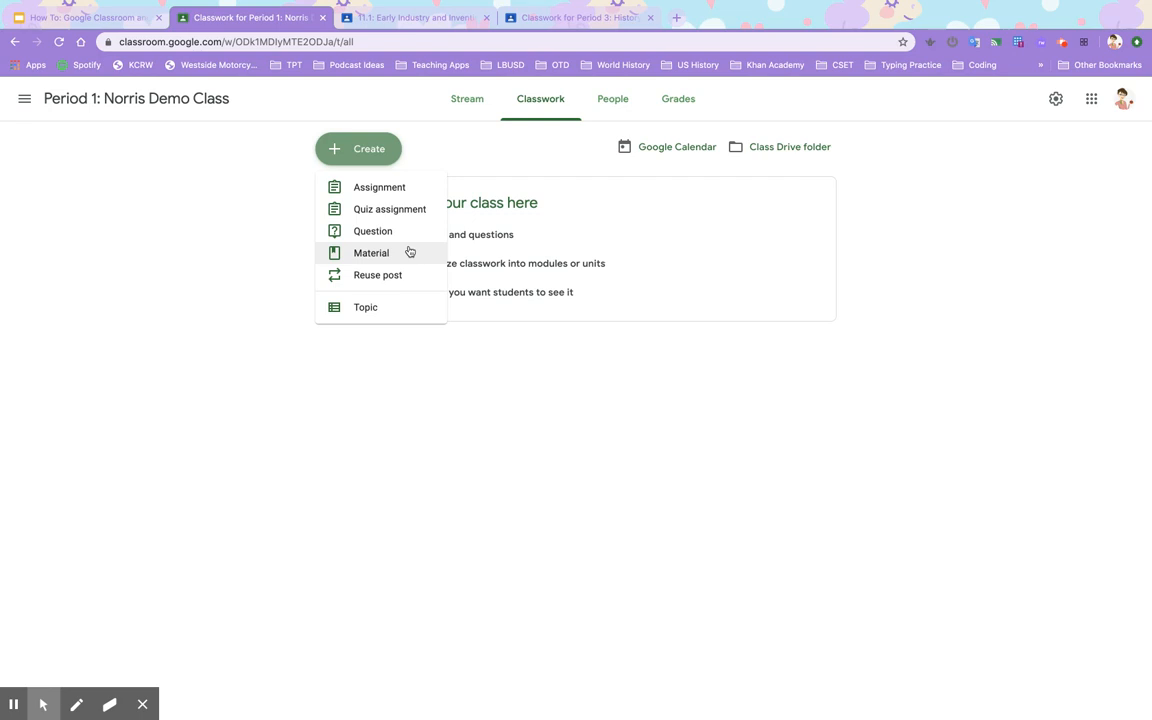
left_click(409, 273)
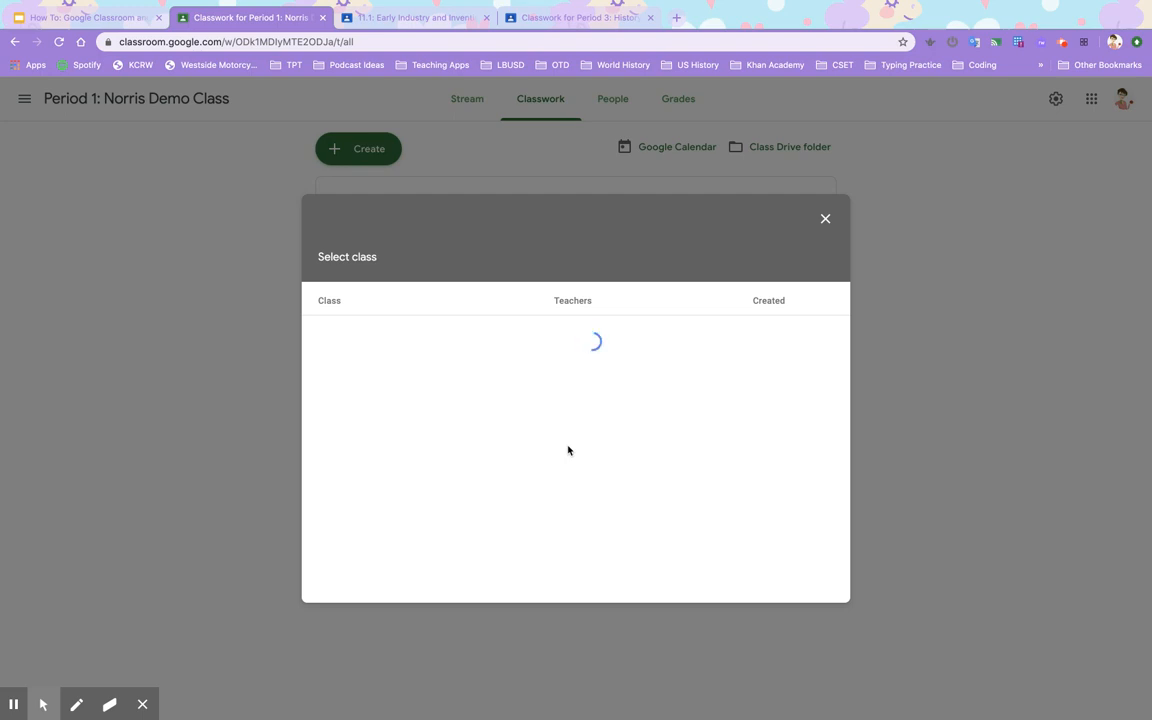
left_click(826, 218)
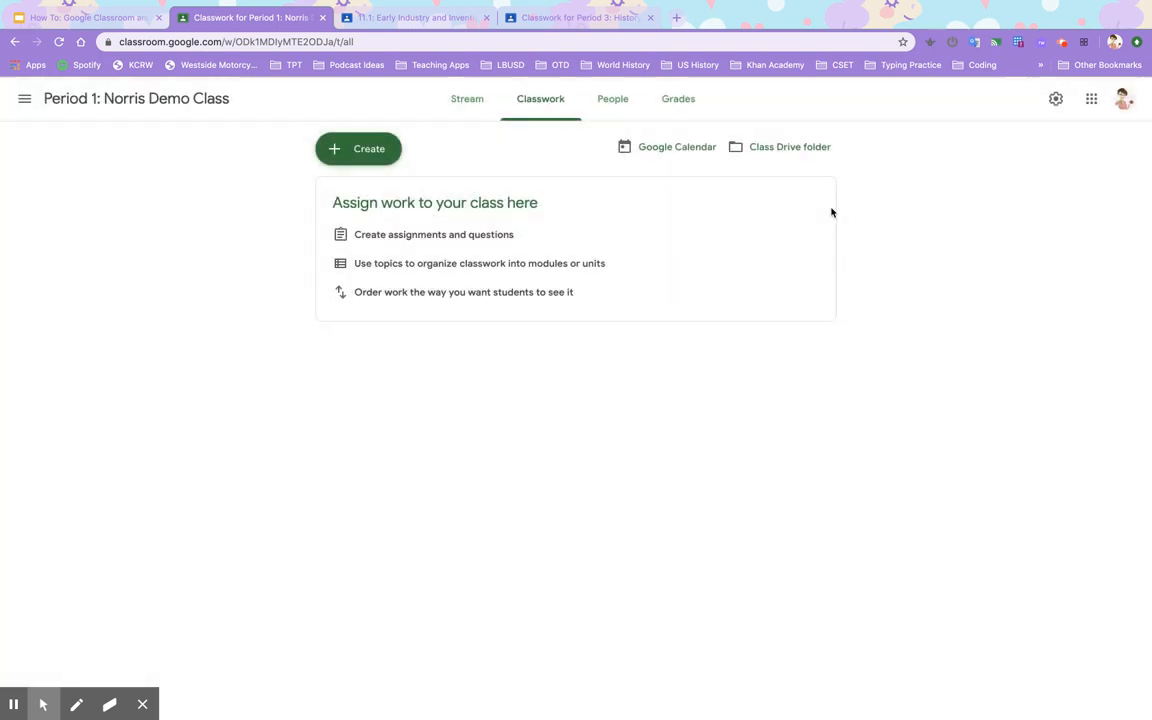
- Create a regular assignment in the demo class titled "11.3 Nationalism and Sectionalism"
left_click(377, 156)
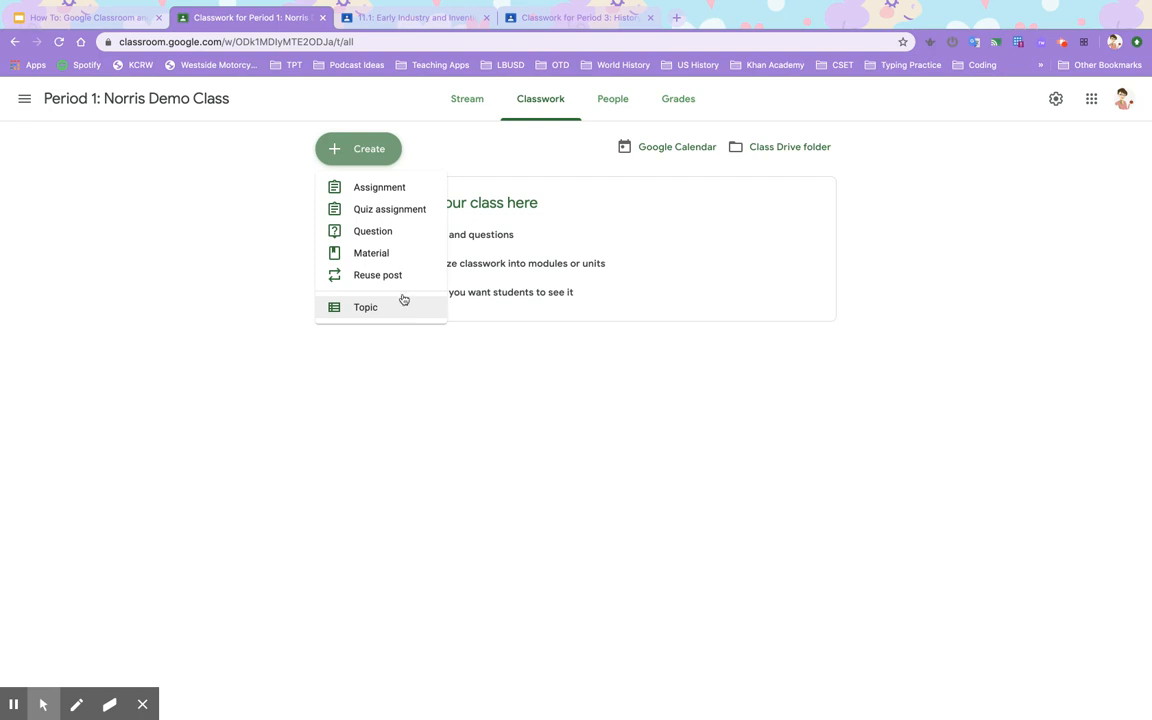
left_click(426, 191)
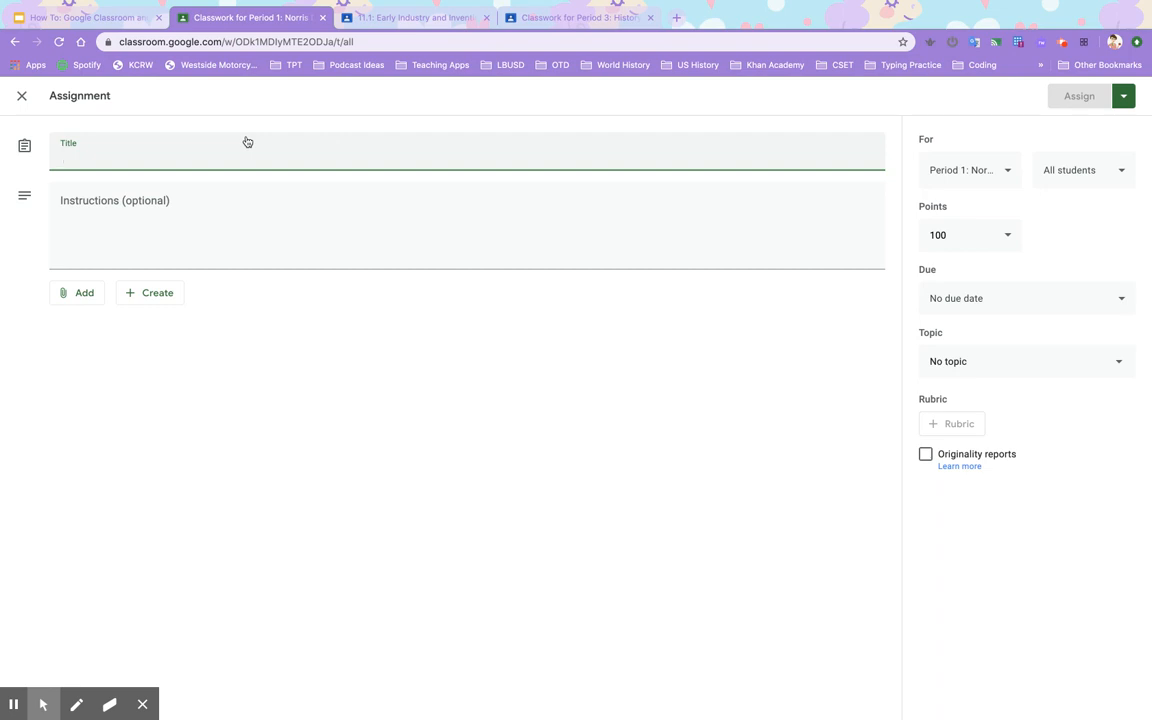
type("A")
key("BackSpace")
type("11. ")
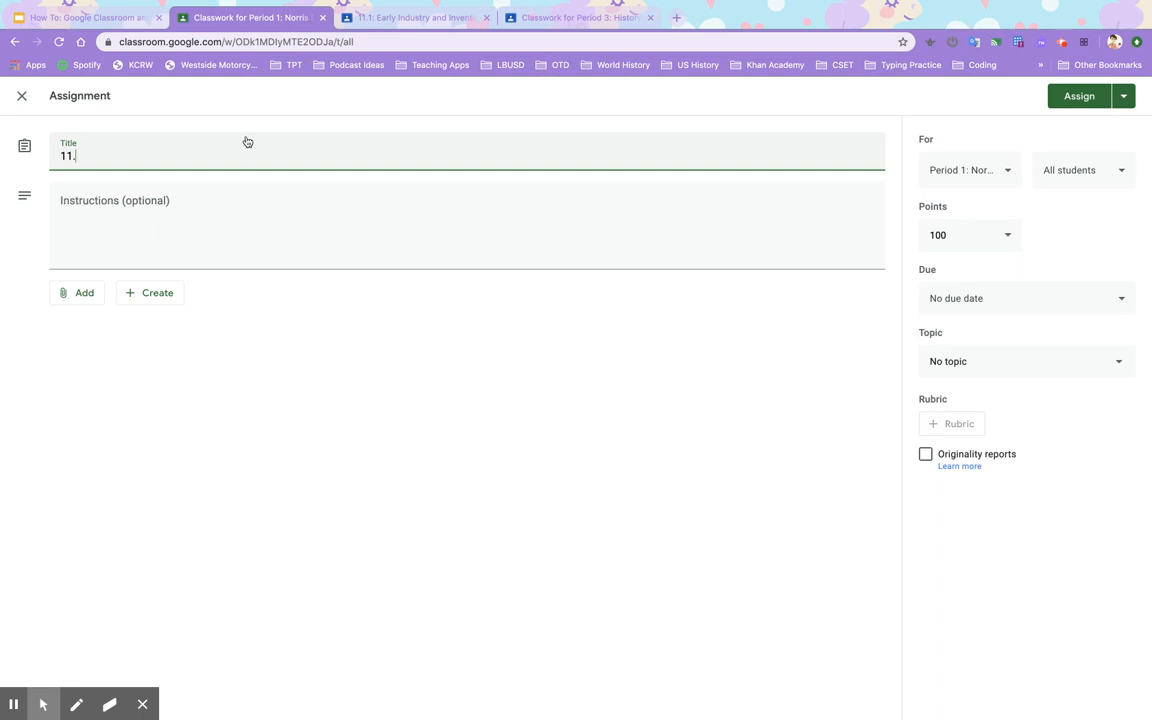
type("1")
key("BackSpace")
key("BackSpace")
type("2")
key("BackSpace")
type("3 Ntio")
key("BackSpace")
key("BackSpace")
key("BackSpace")
type("ationalism and Sectionalsim")
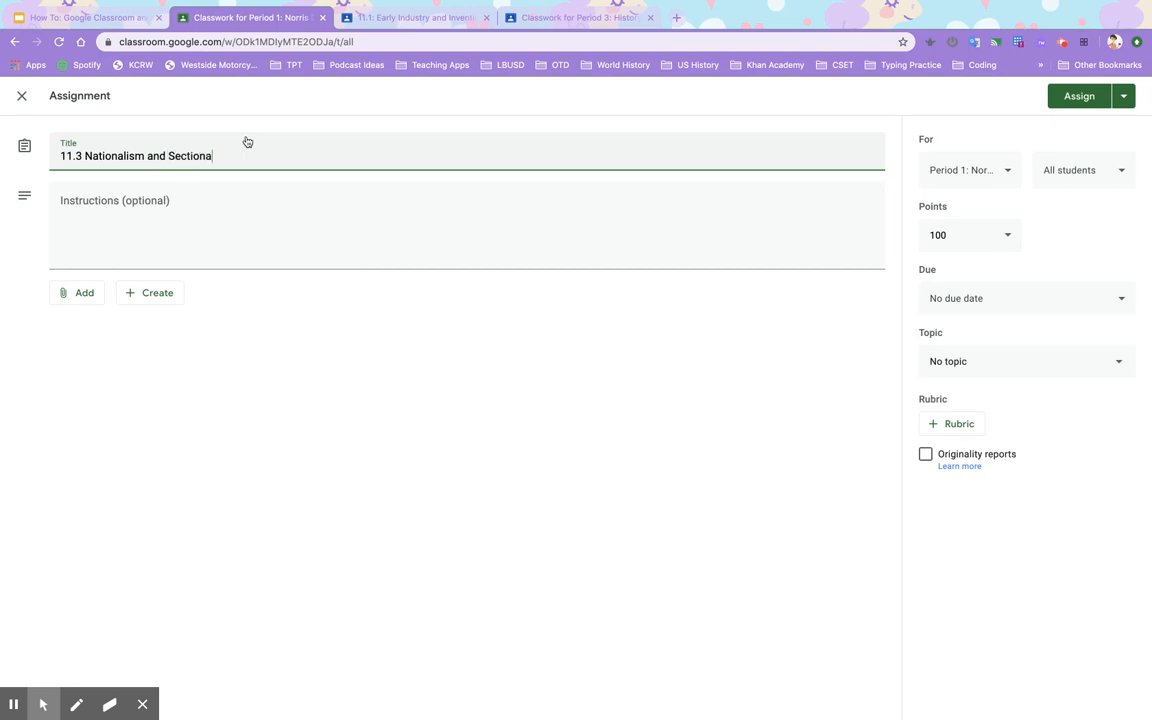
key("BackSpace")
key("BackSpace")
key("BackSpace")
type("ism")
- Enter "A one-liner description or learning goal" as the assignment's instructions
left_click(216, 193)
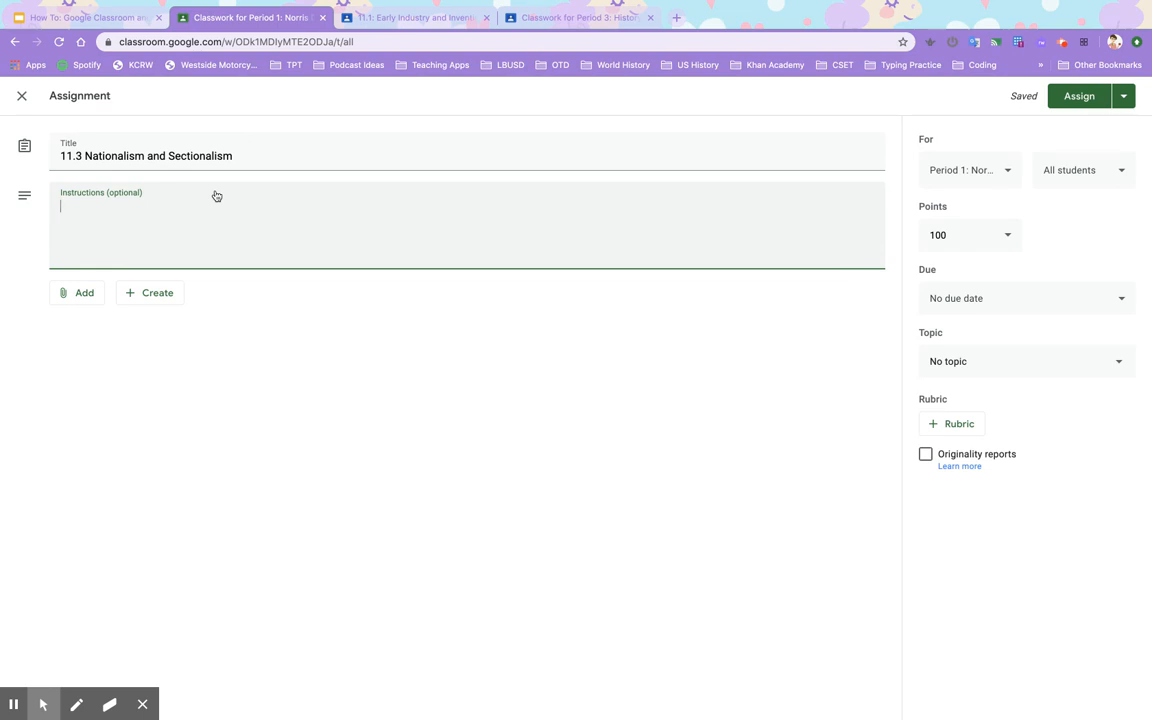
type("A one-liner")
type("description or learning goal")
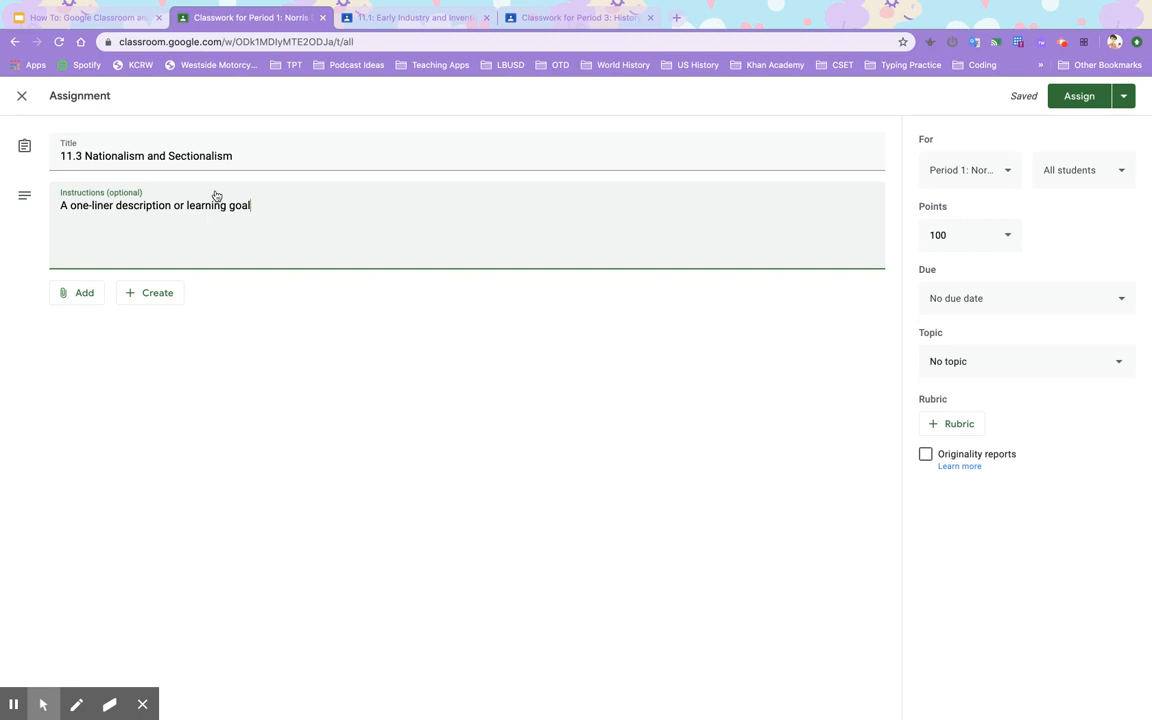
- Attach the Google Slides file "[Template] 11.3 Nationalism and Sectionalism" from Google Drive and set it to make a copy for each student
left_click(84, 294)
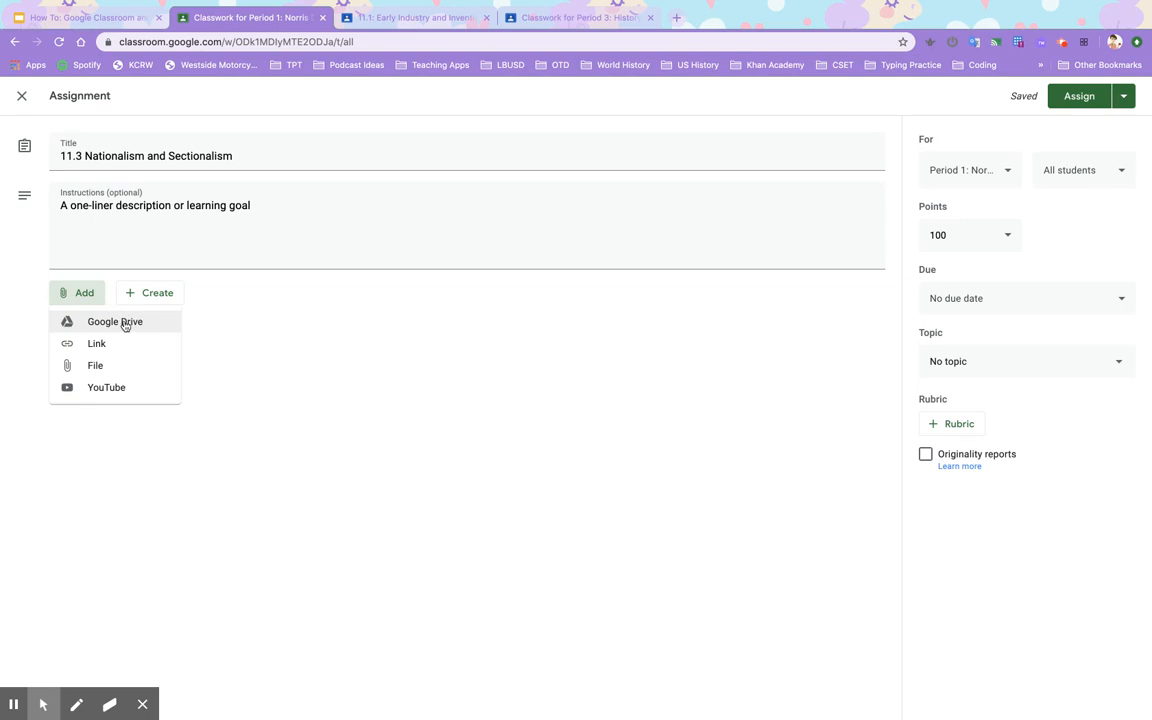
left_click(125, 325)
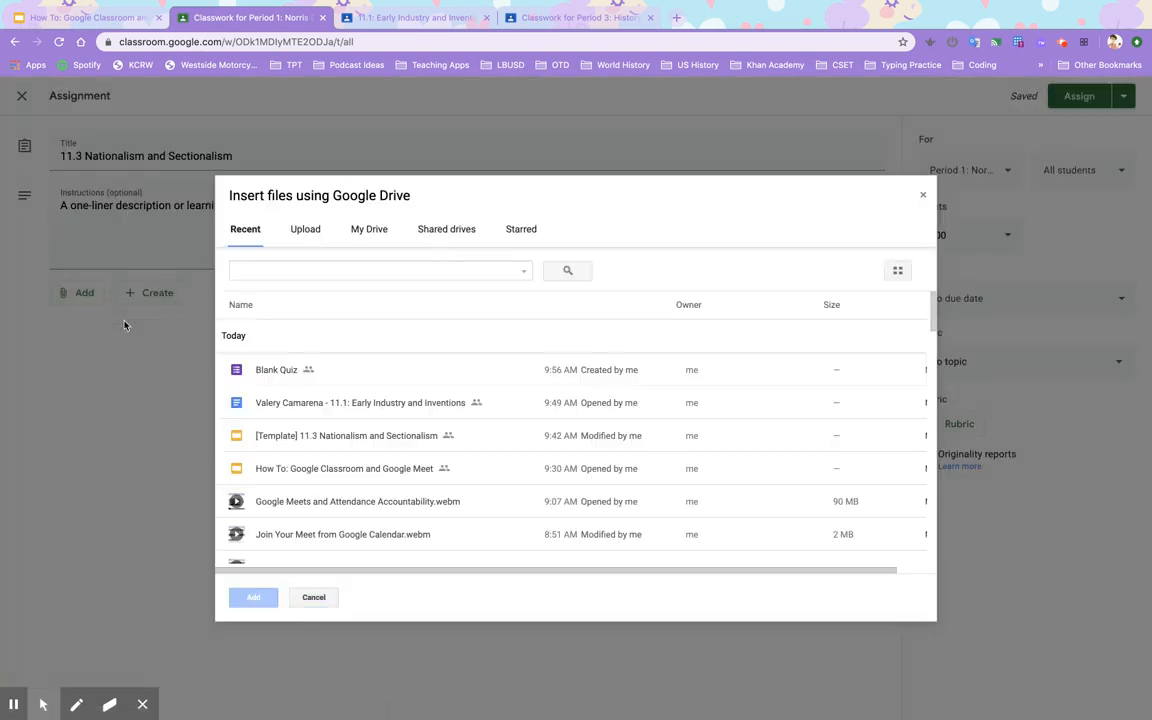
left_click(284, 436)
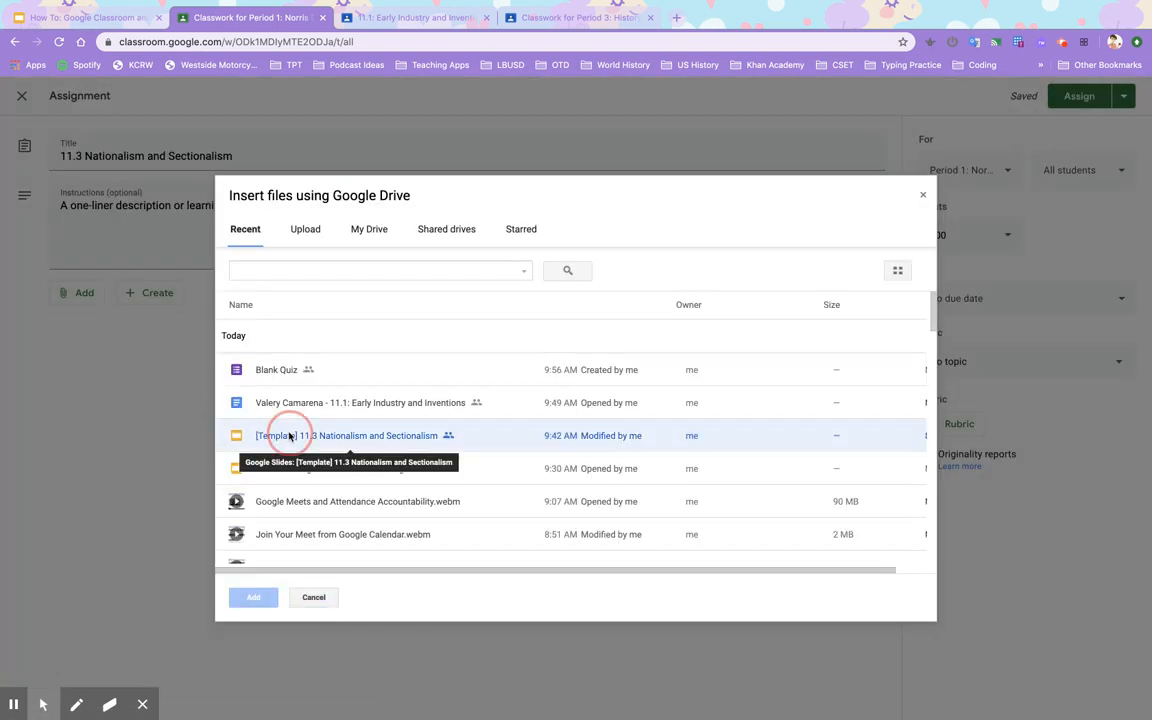
left_click(254, 598)
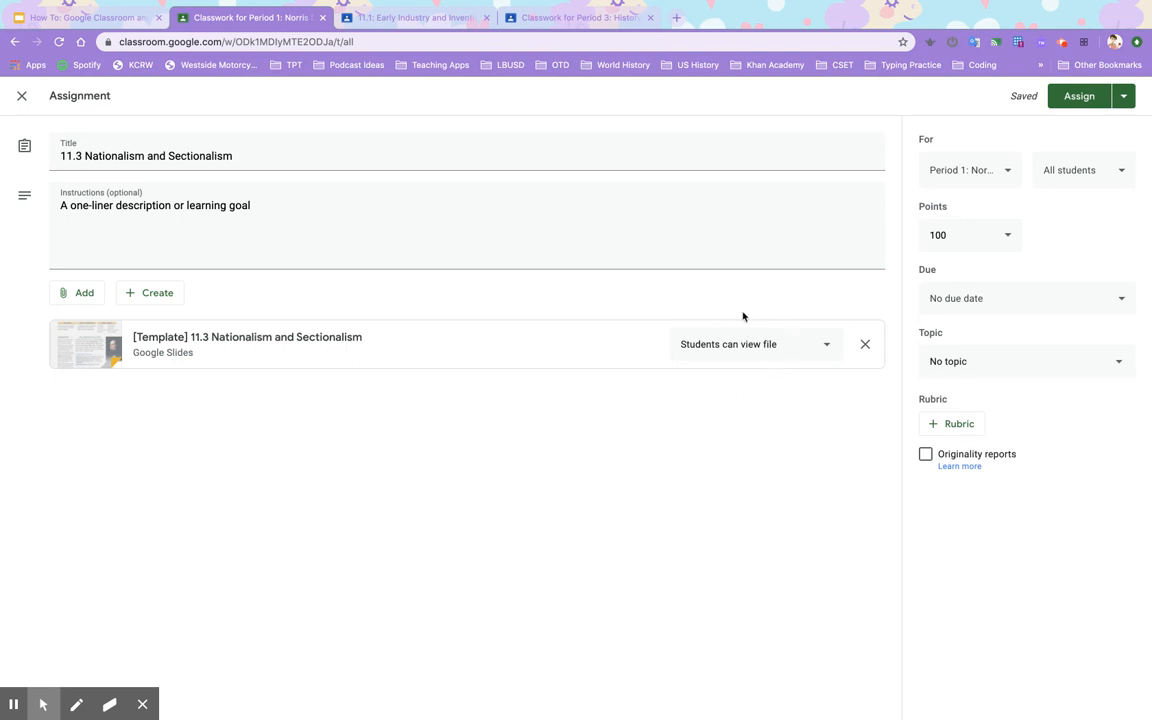
left_click(826, 347)
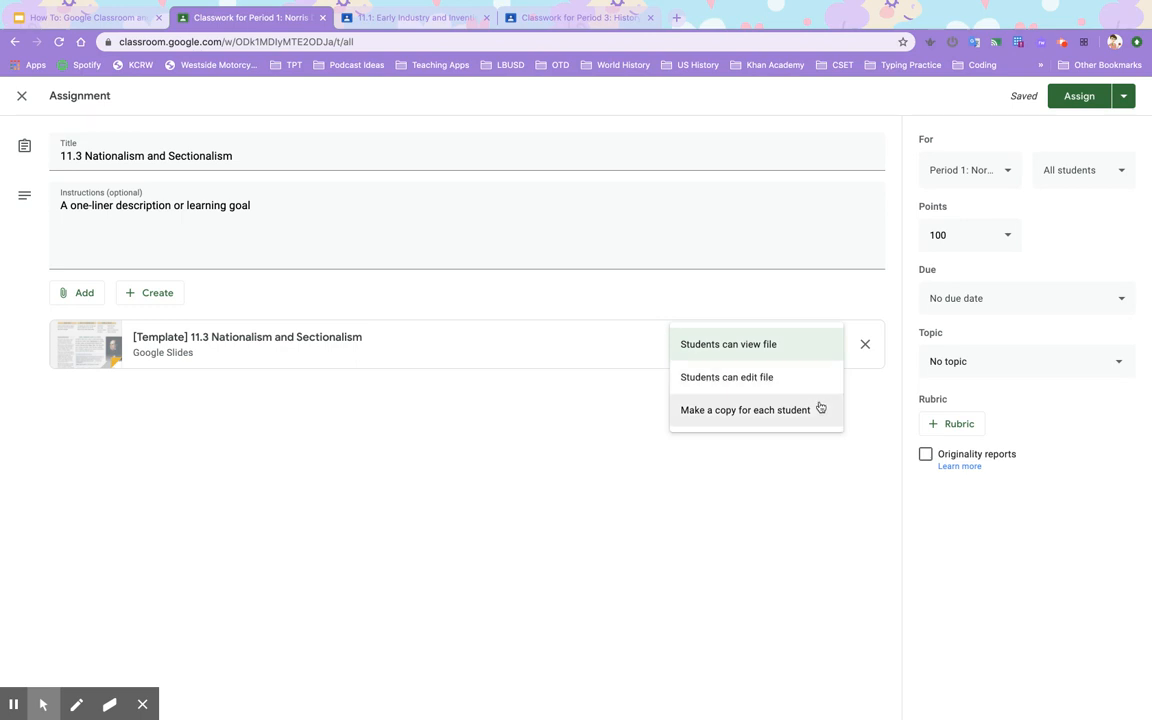
left_click(820, 407)
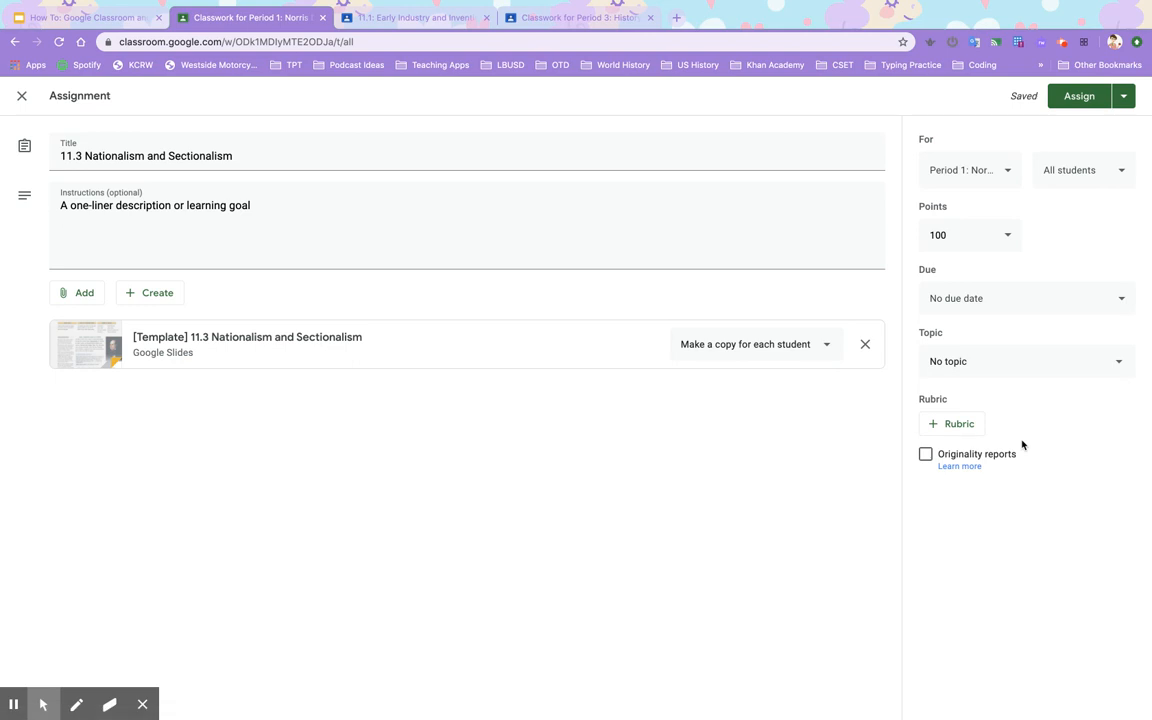
- Also post the assignment to the Period 1, Period 2 and Period 3 History 8 classes
left_click(1009, 183)
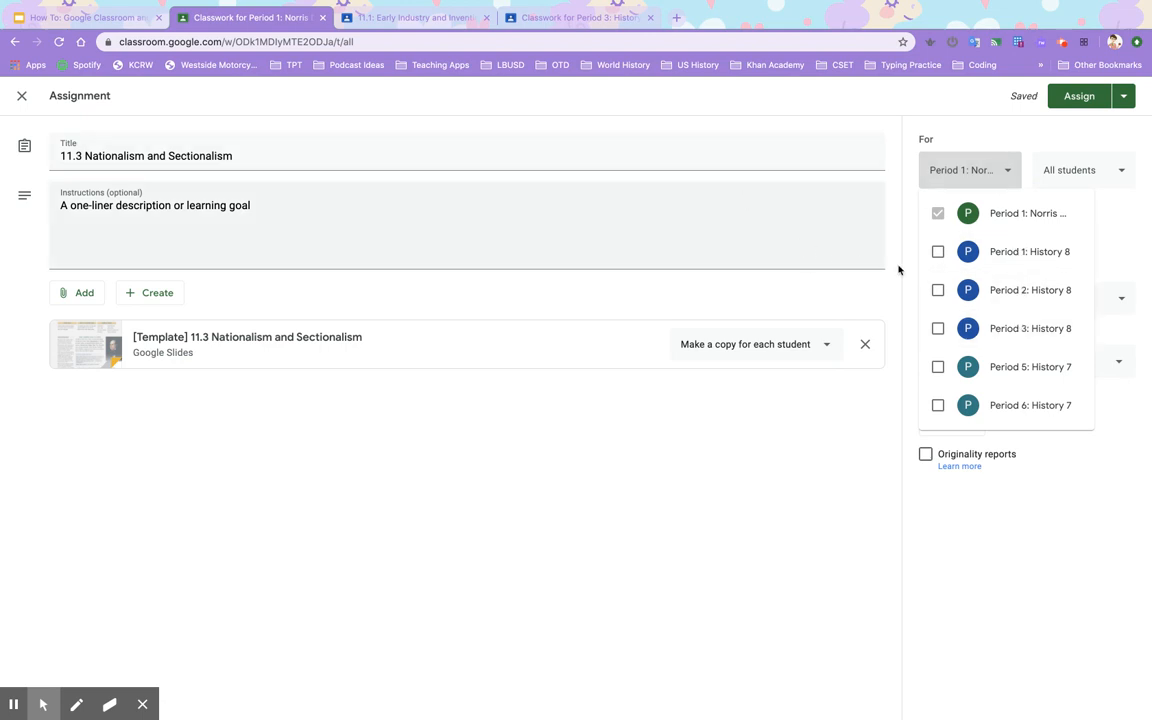
left_click(937, 253)
left_click(937, 291)
left_click(937, 329)
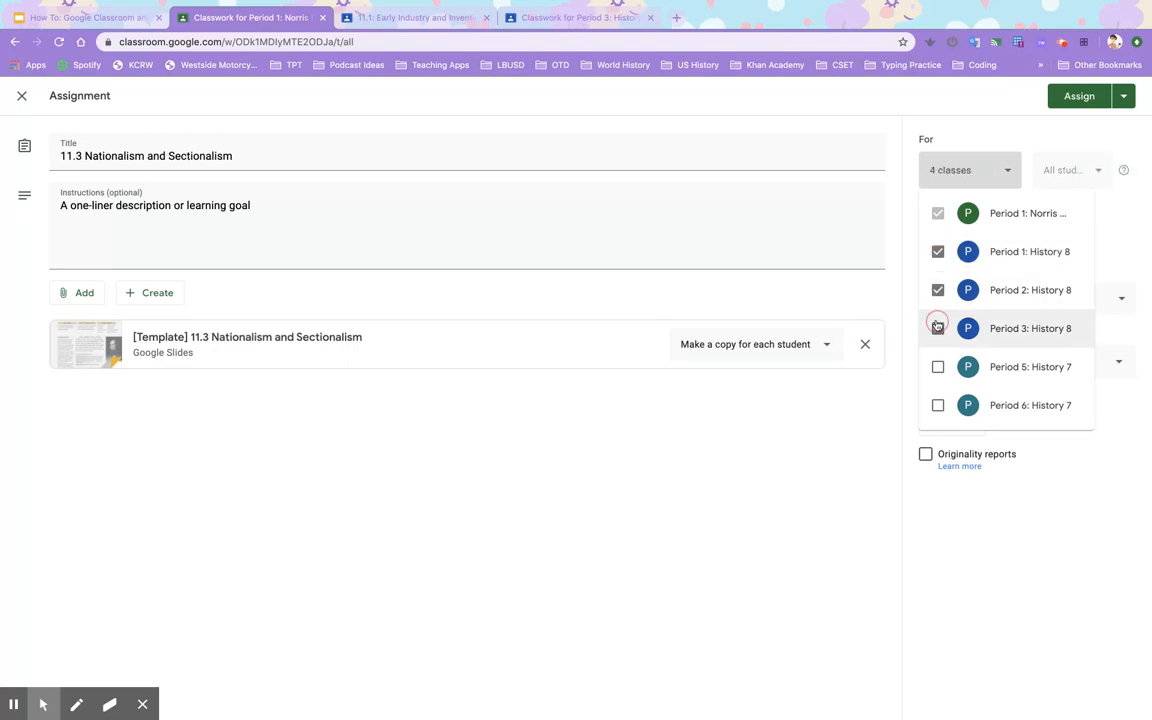
left_click(843, 454)
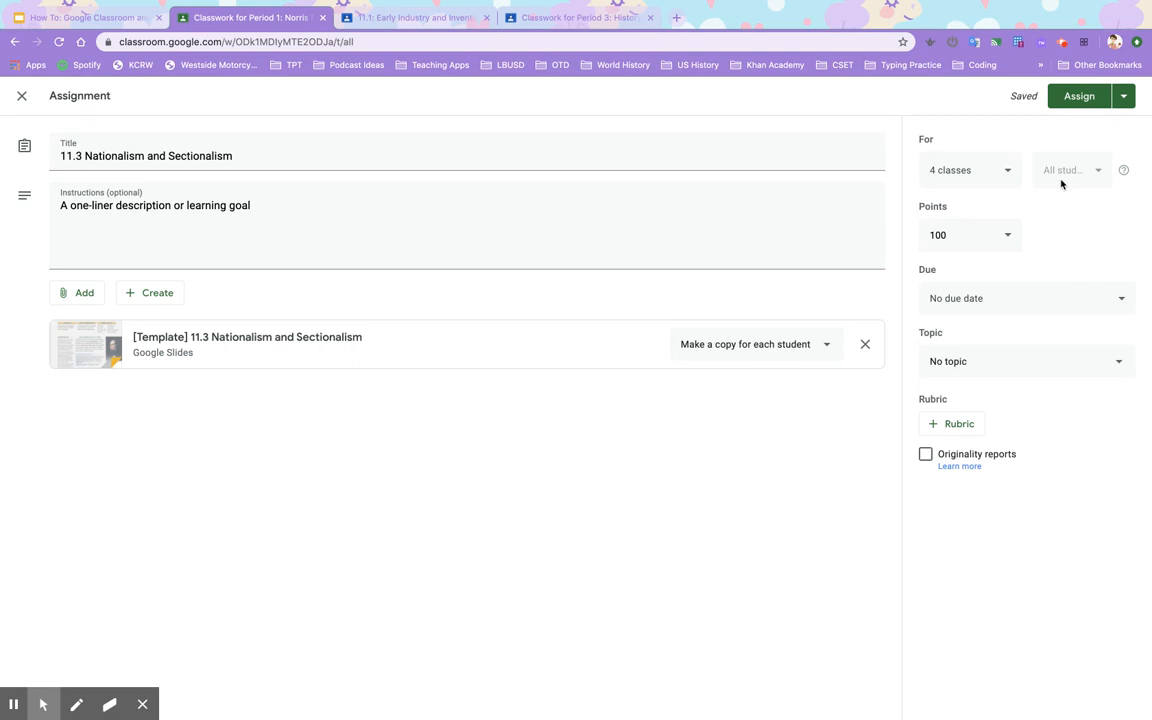
- Examine the Spanish John Adams assignment in the Period 3: History 8 classwork as an example of assigning to selected students, comparing it with the draft's options
left_click(1003, 171)
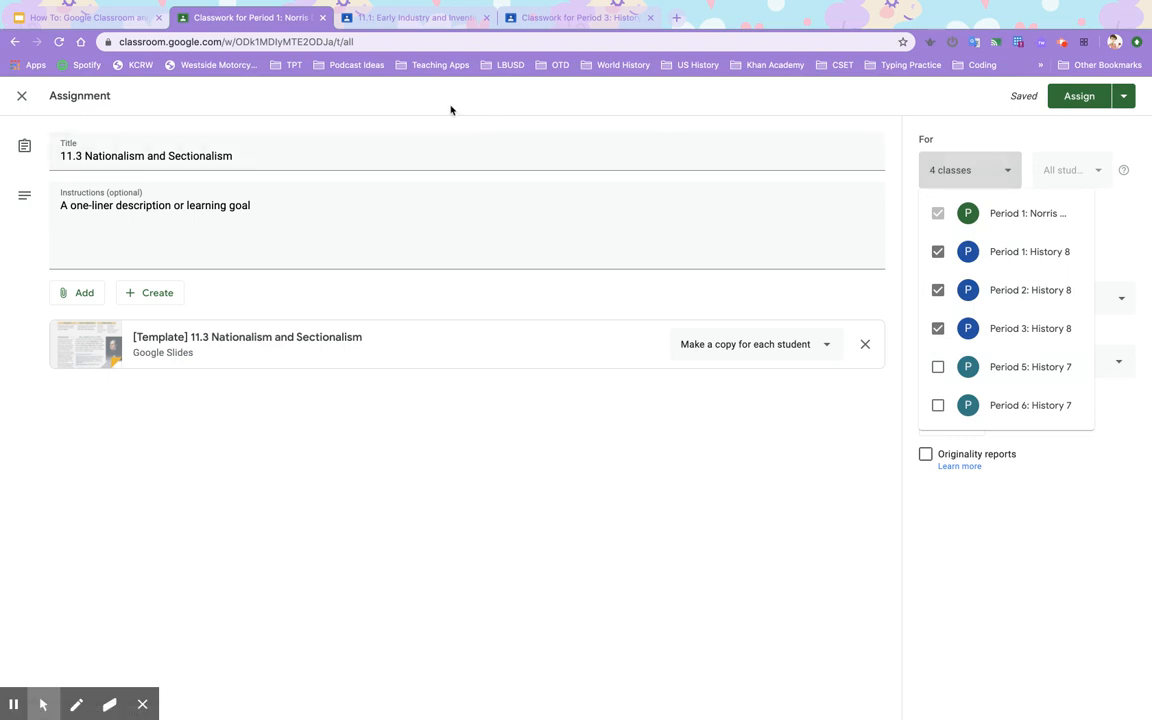
left_click(398, 20)
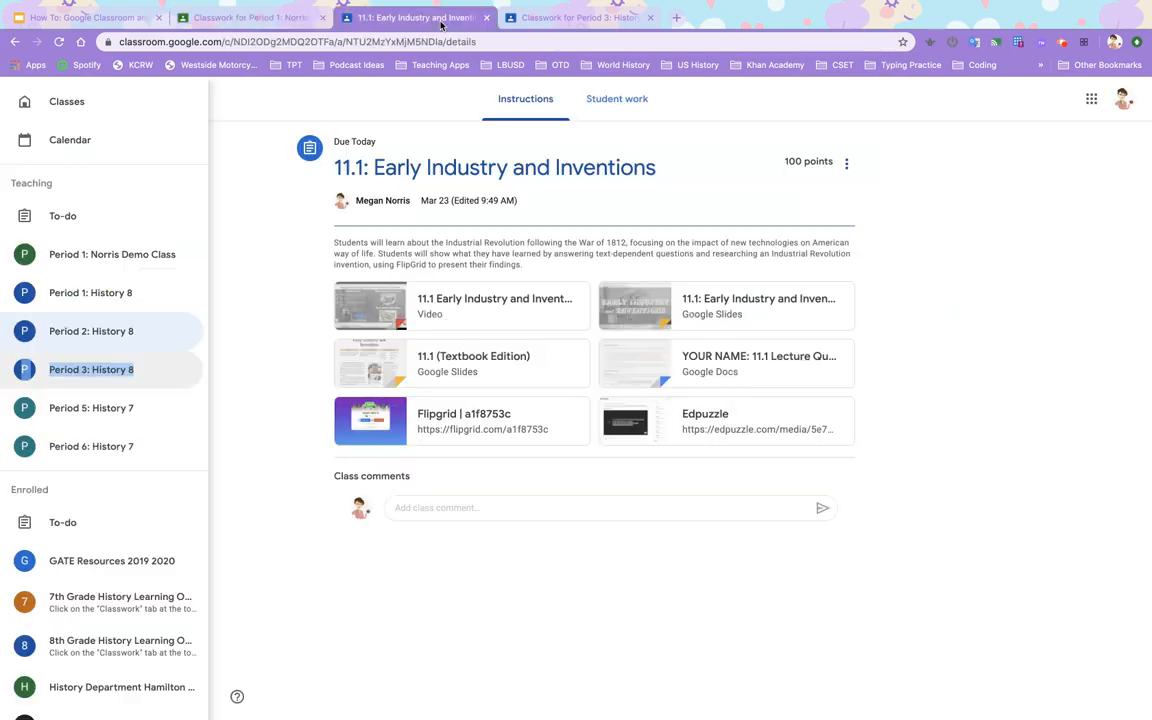
left_click(522, 22)
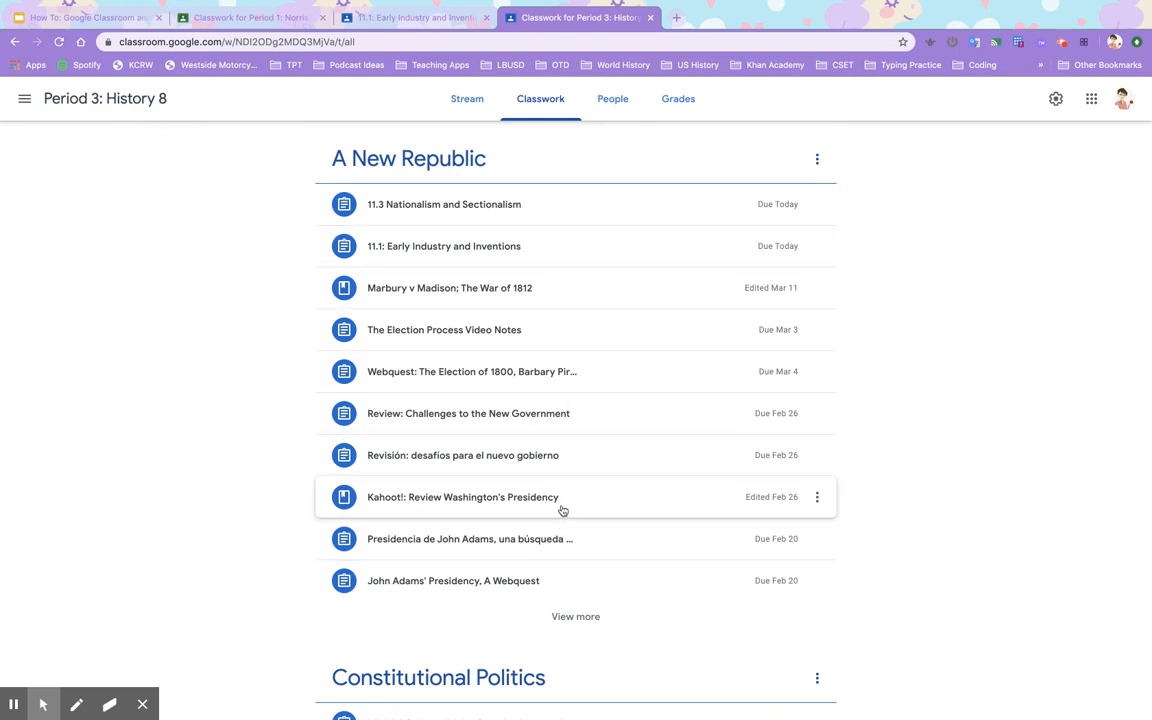
left_click(660, 547)
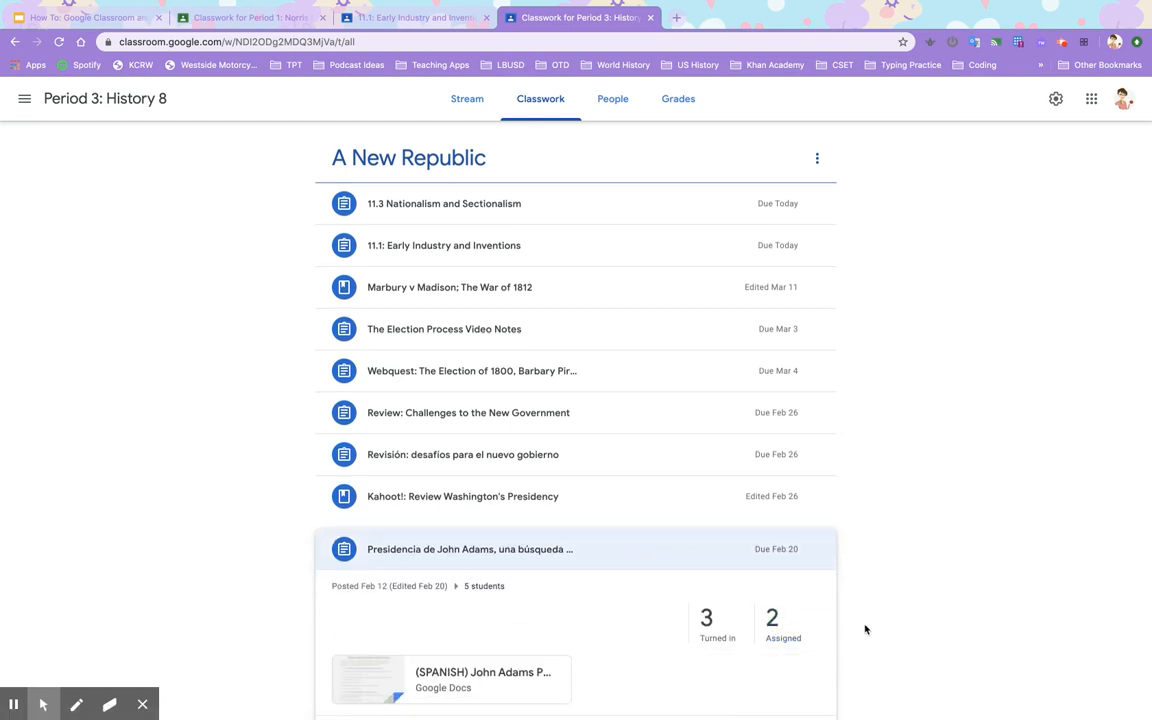
scroll(866, 629, "down", 2)
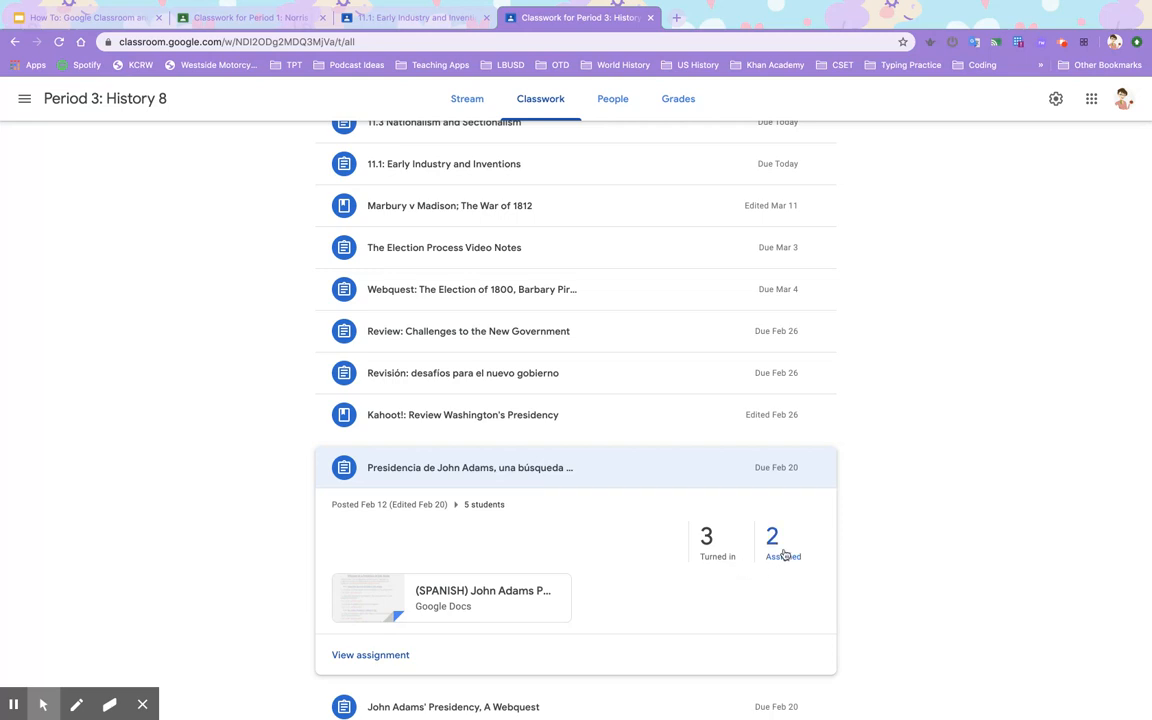
left_click(239, 38)
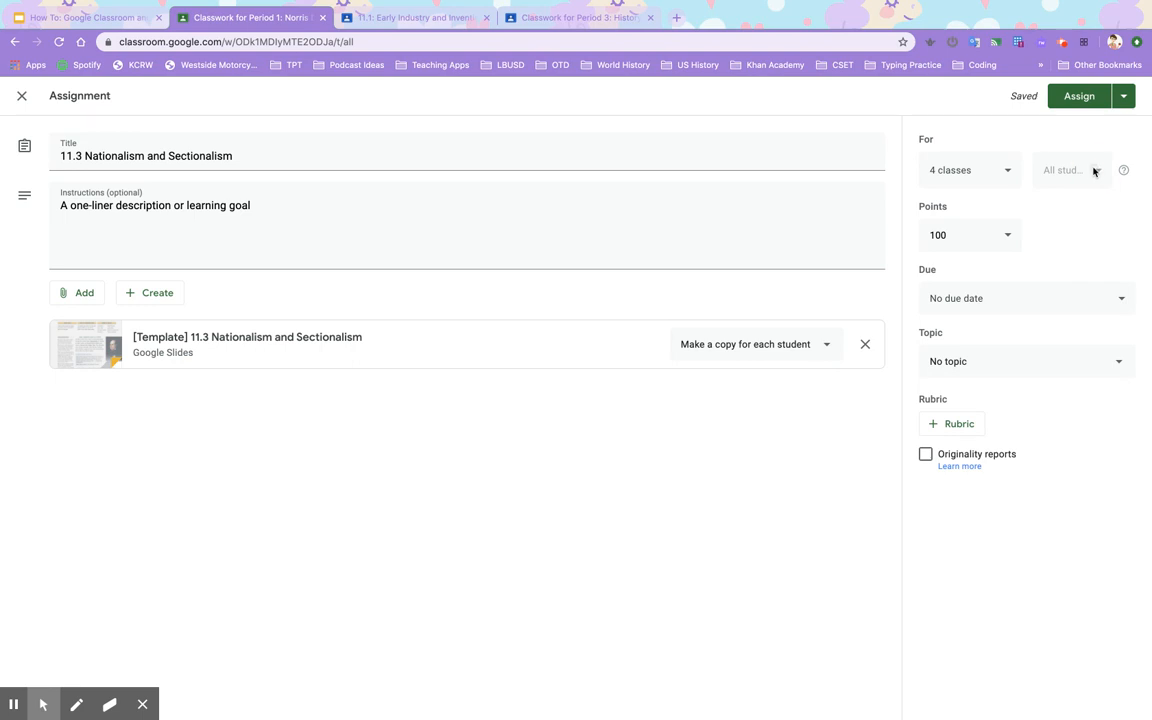
key("ctrl+Tab")
key("ctrl+Tab")
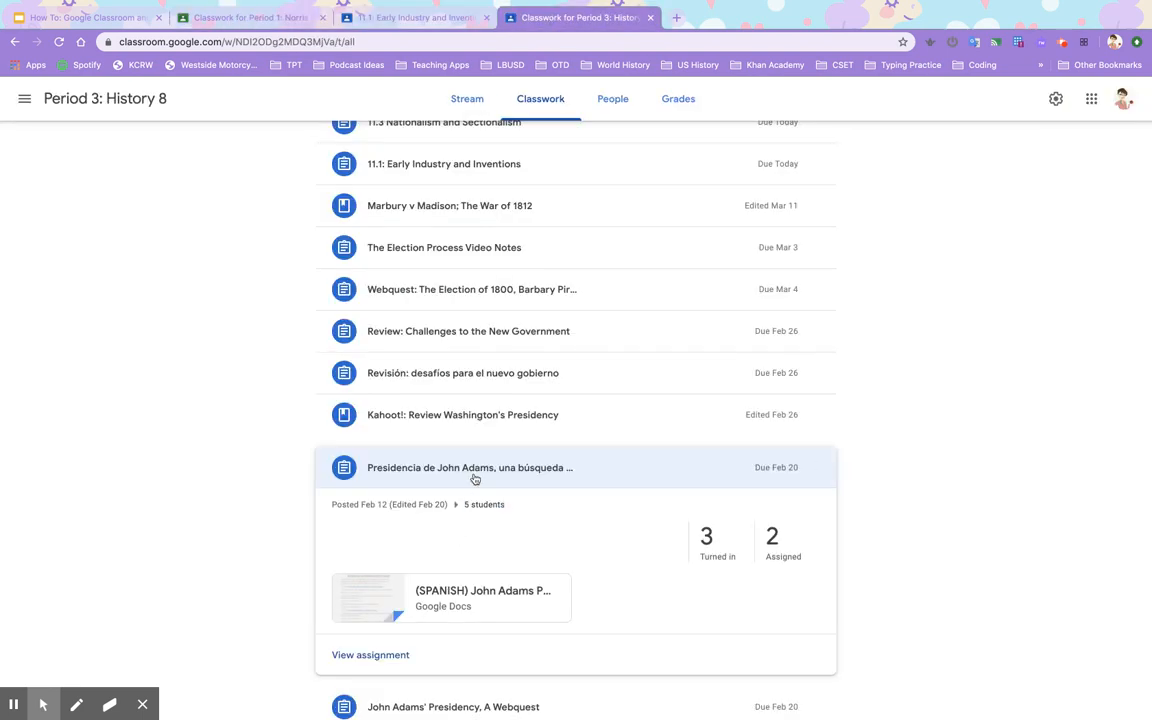
left_click(481, 469)
left_click(481, 469)
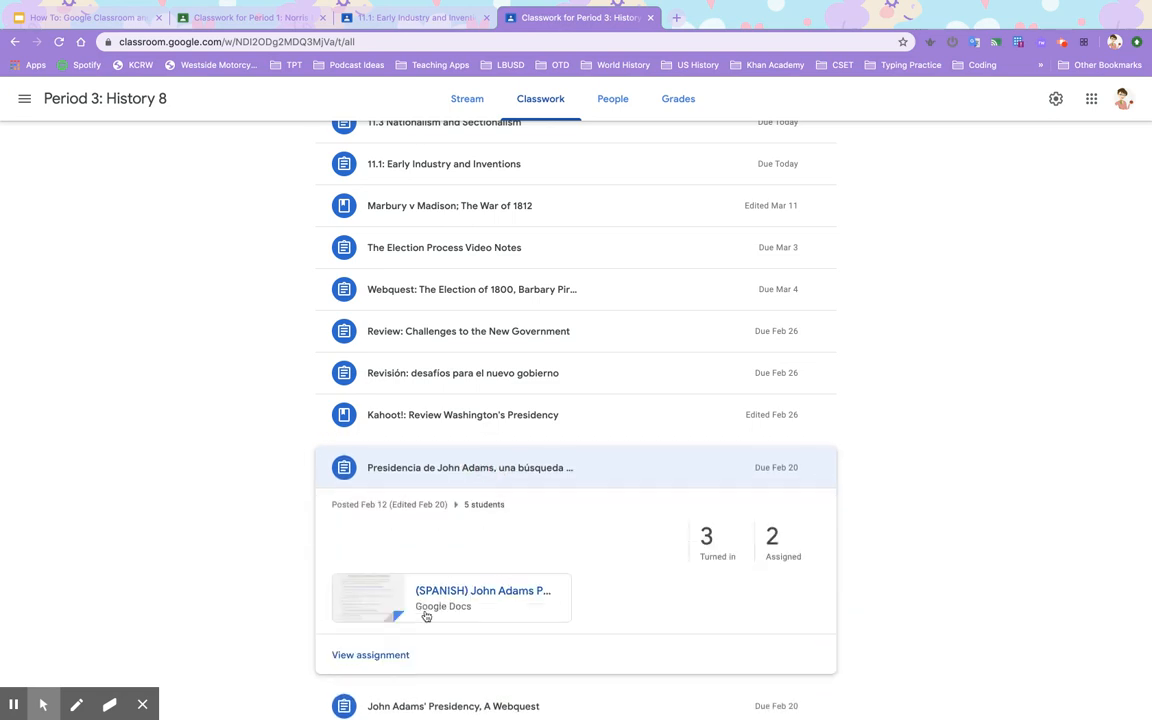
- Open the Spanish John Adams assignment for editing, review which students it is assigned to, and save it
left_click(380, 656)
left_click(526, 108)
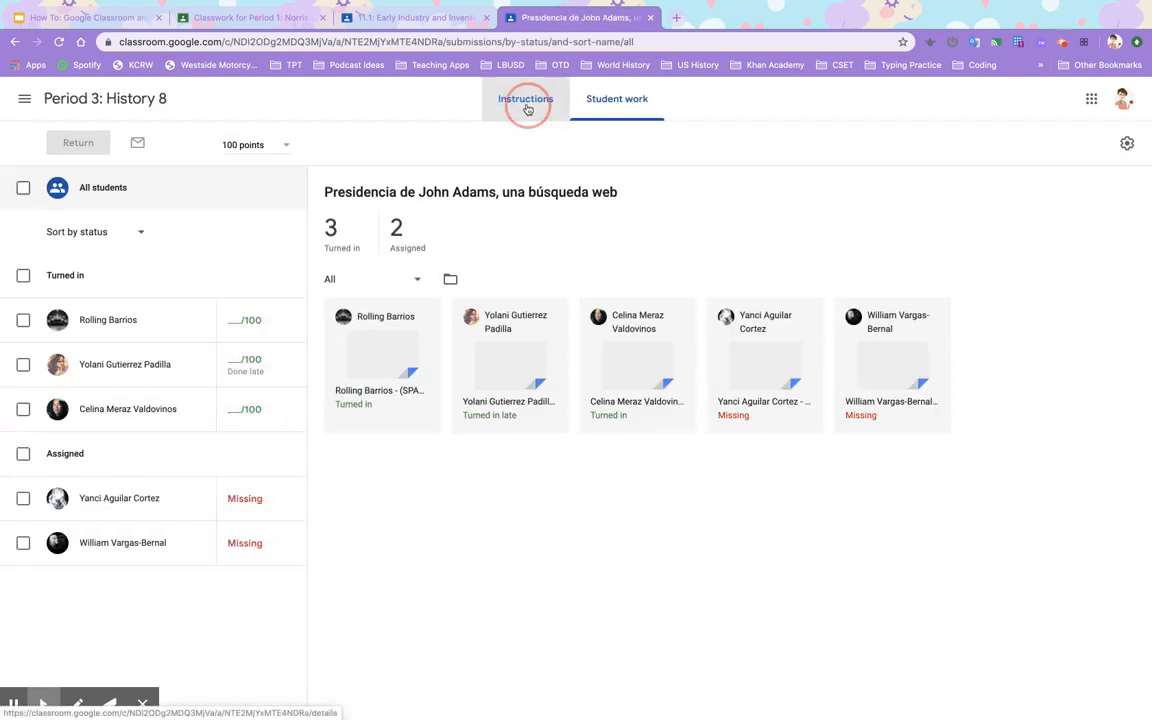
left_click(845, 160)
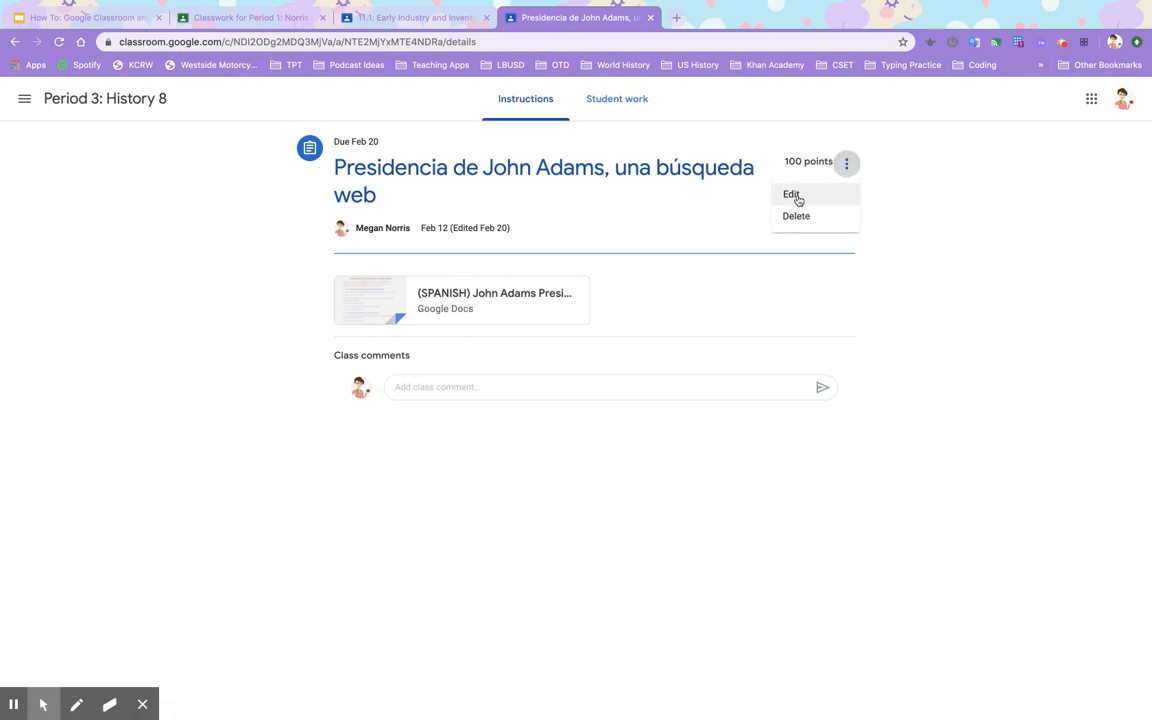
left_click(797, 196)
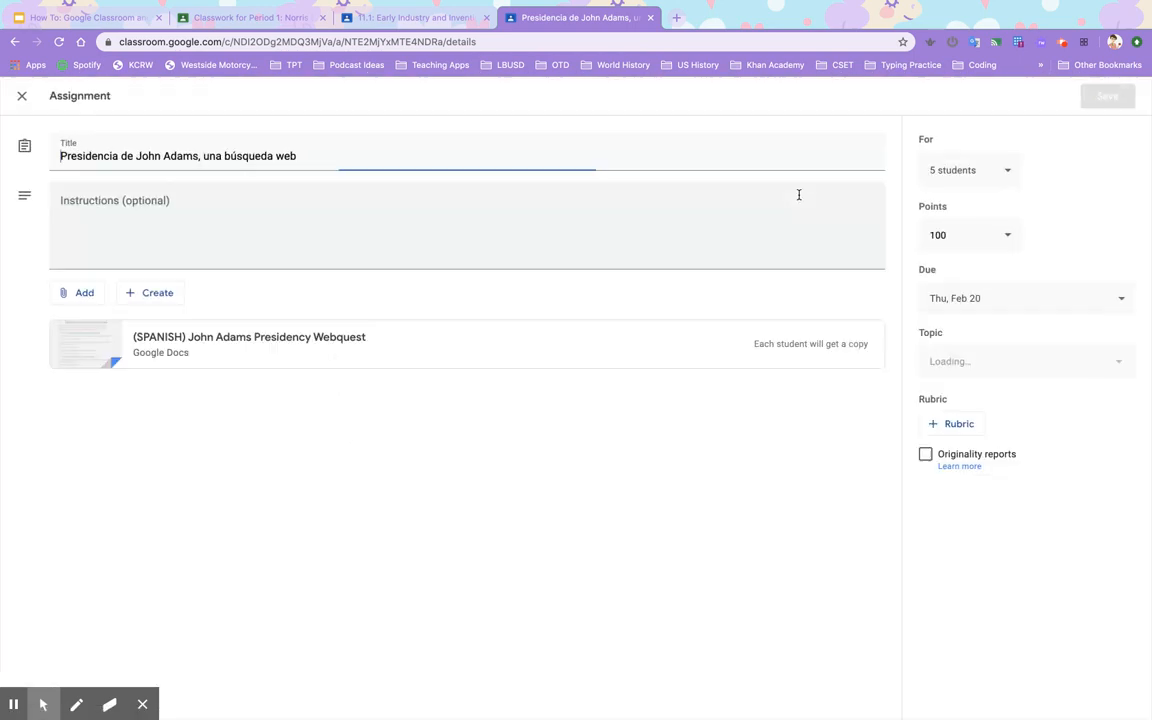
left_click(1000, 176)
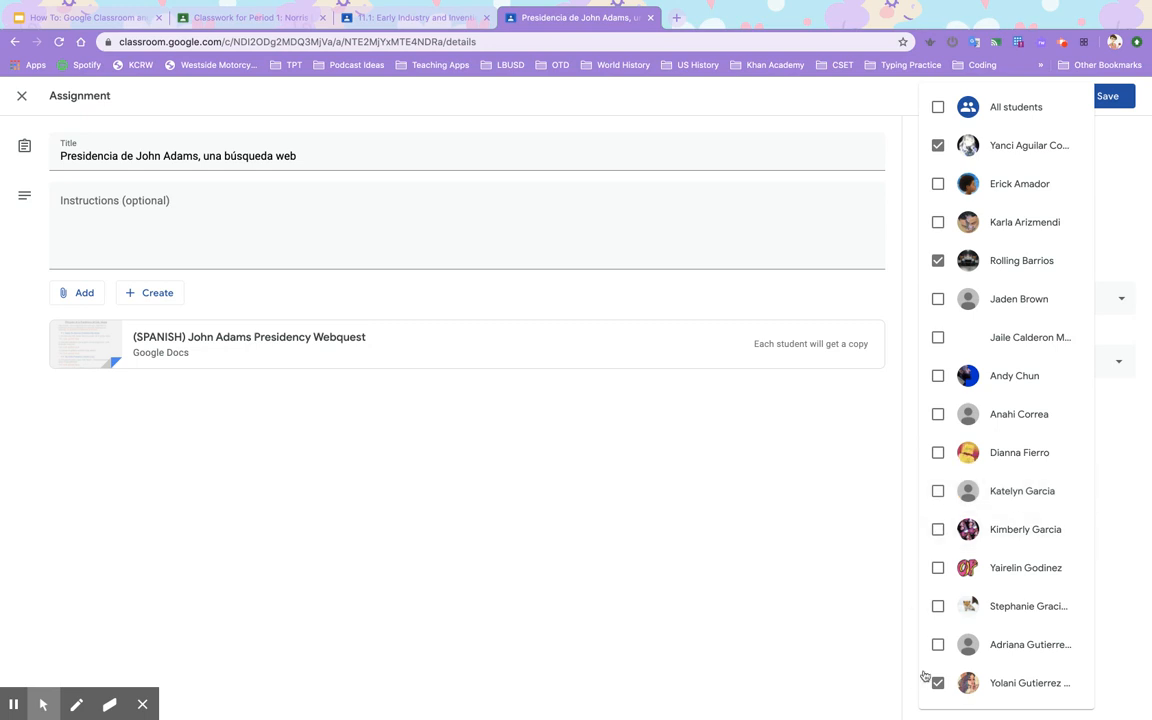
left_click(735, 651)
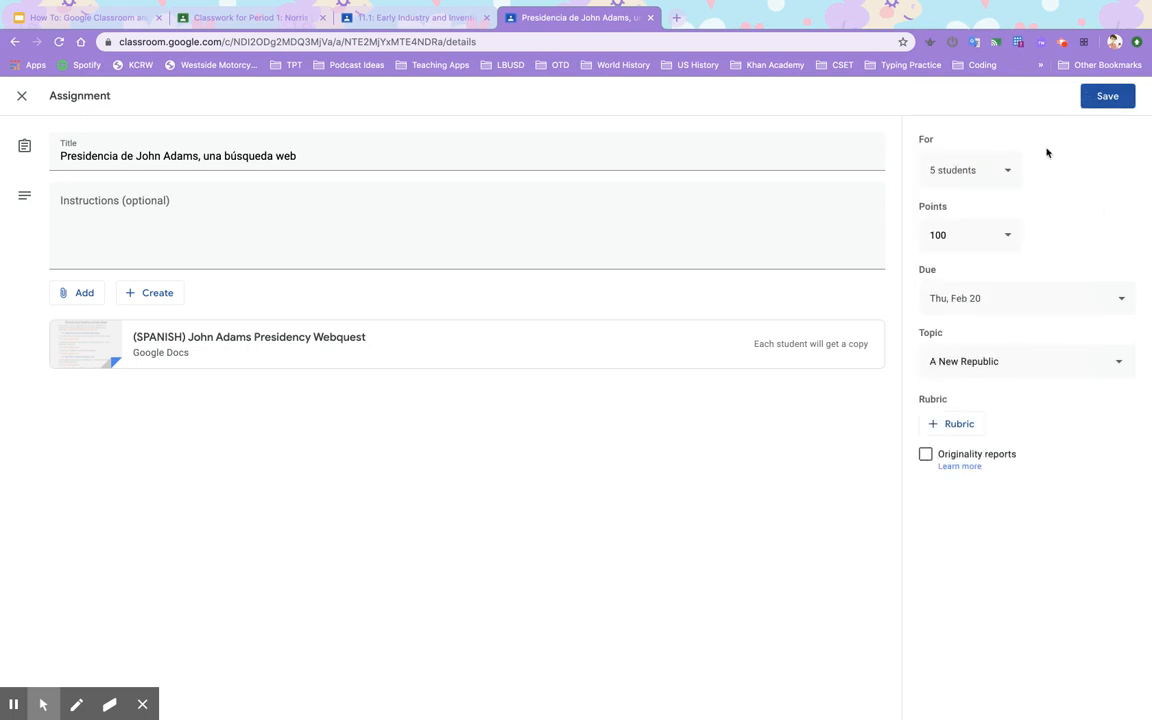
left_click(1010, 172)
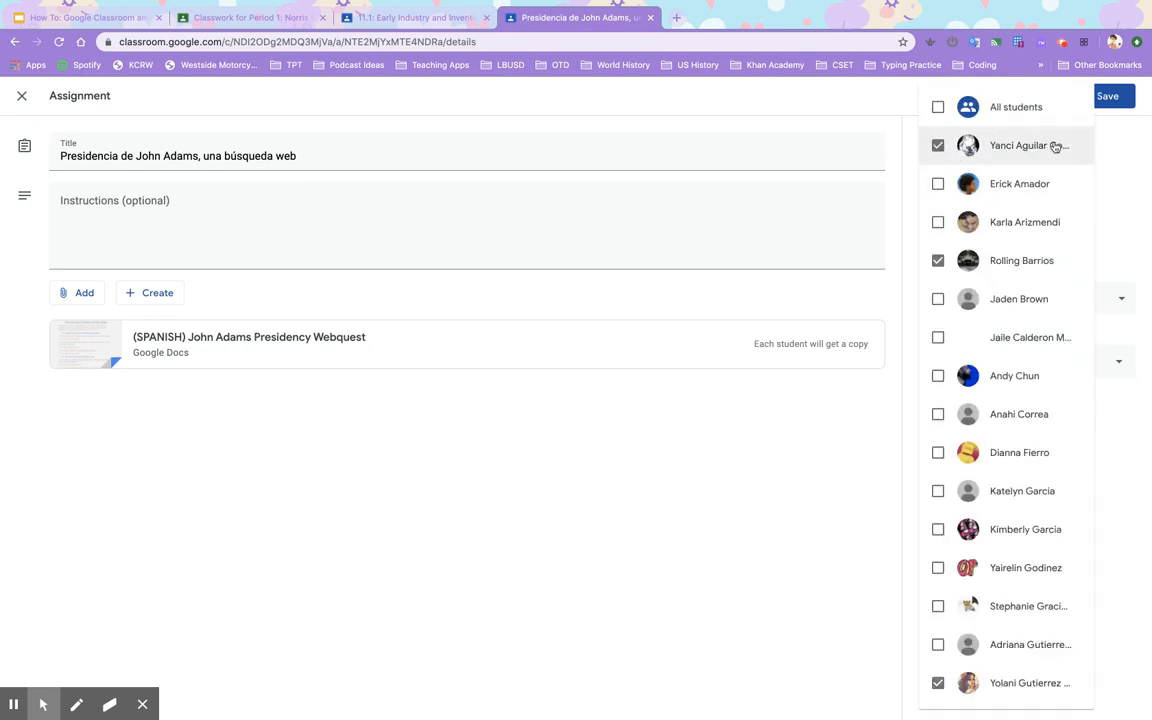
left_click(1110, 104)
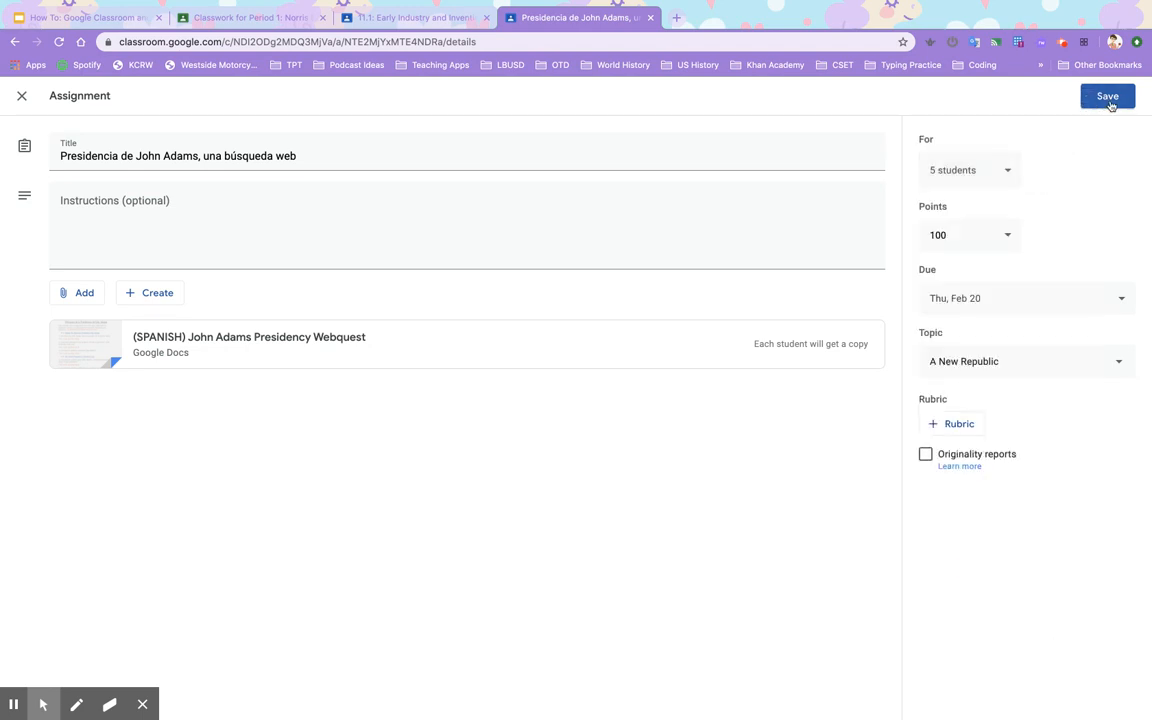
left_click(1110, 104)
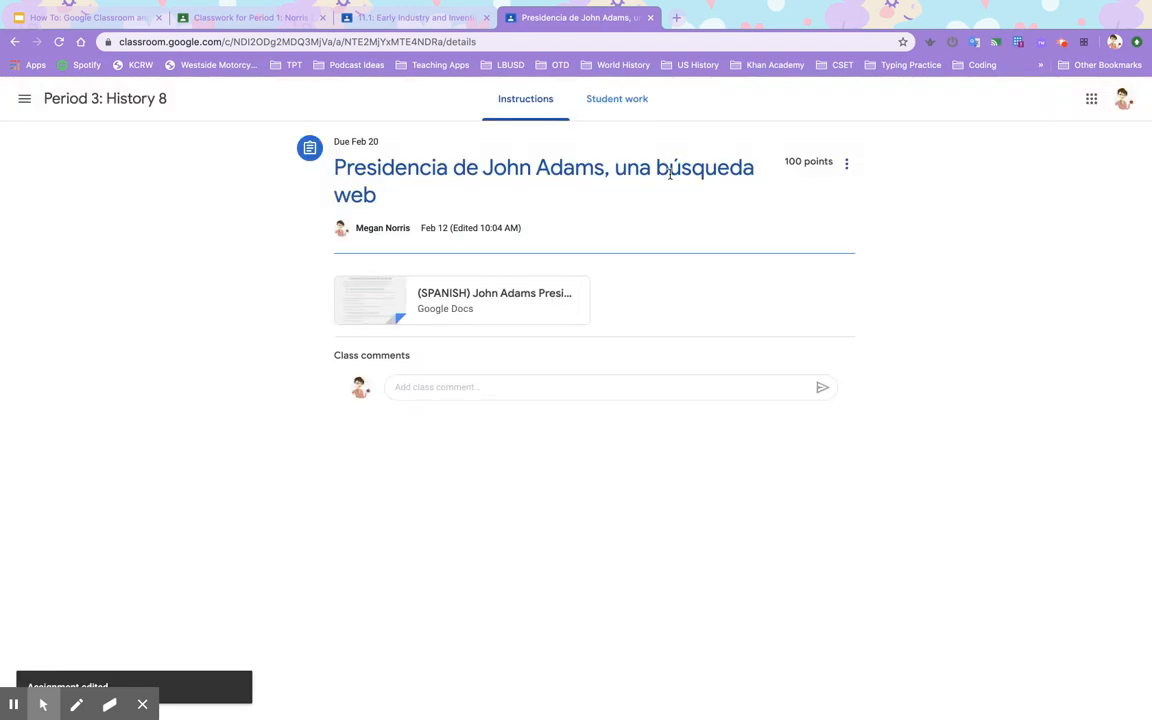
- Return to the Period 3: History 8 classwork and view the "John Adams' Presidency, A Webquest" assignment
left_click(24, 98)
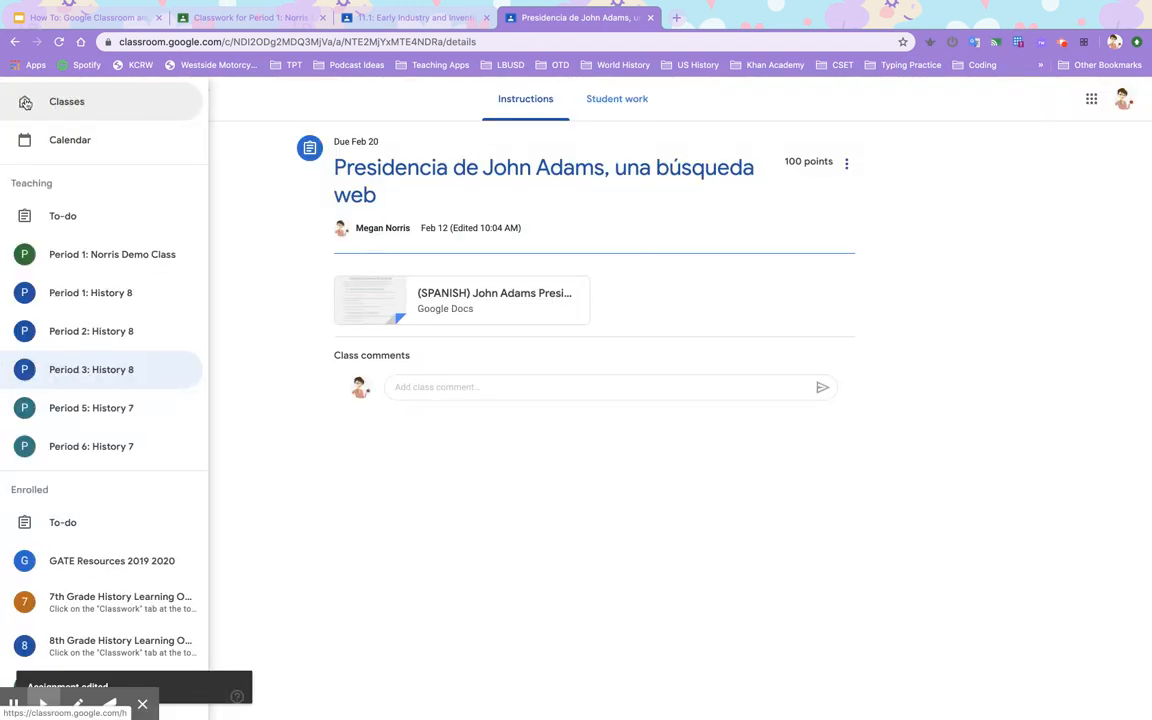
left_click(77, 368)
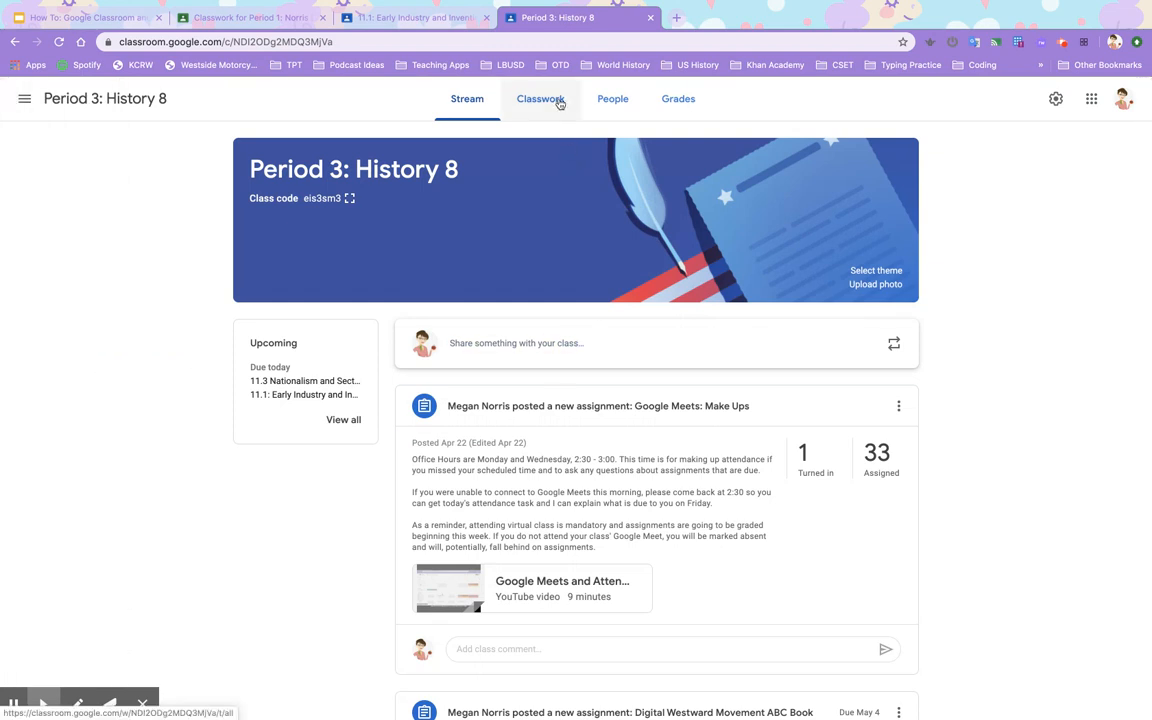
left_click(561, 103)
scroll(869, 499, "down", 2)
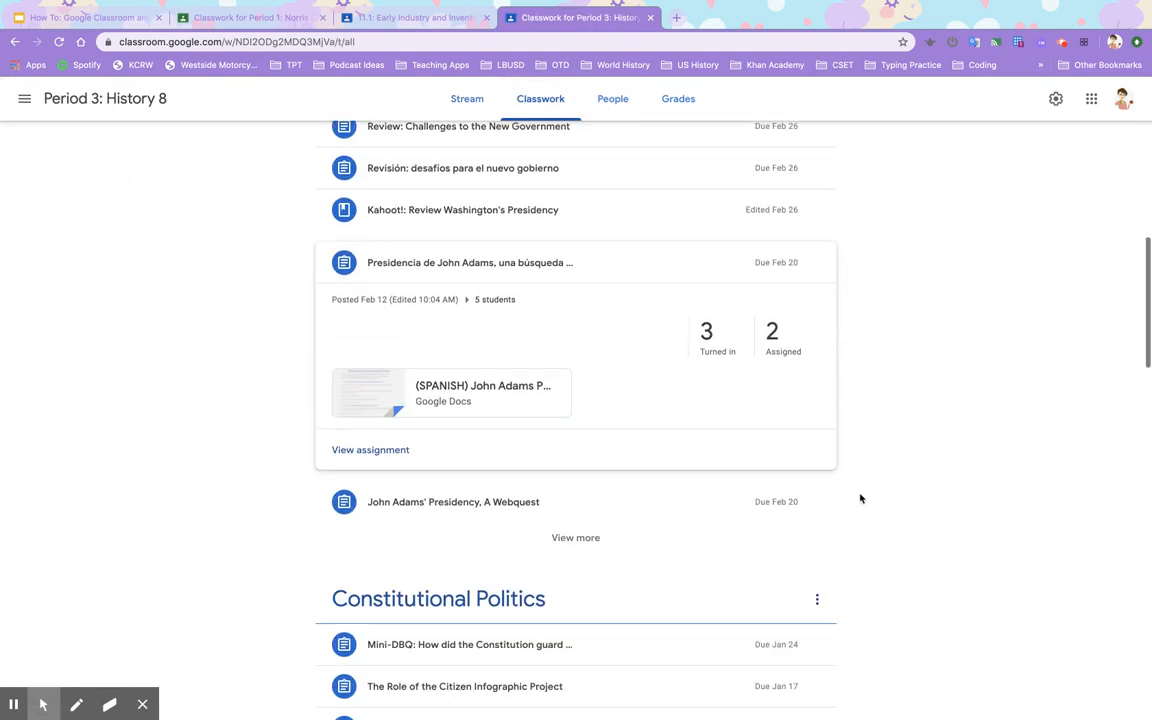
left_click(633, 490)
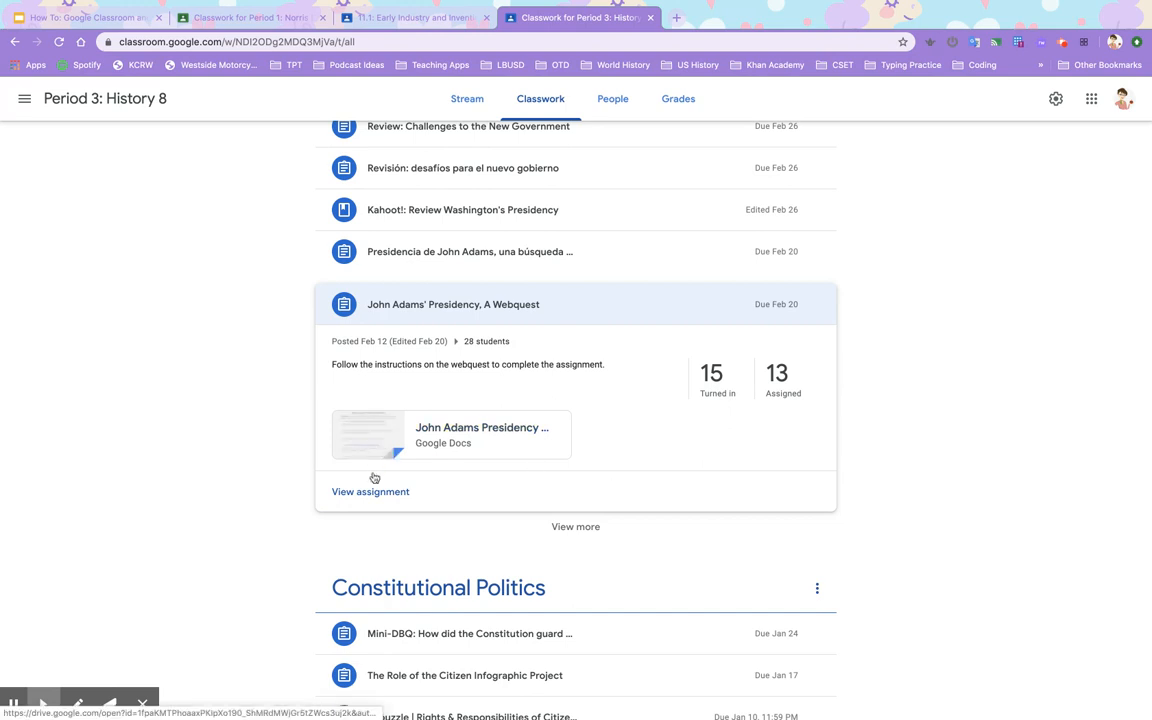
left_click(372, 491)
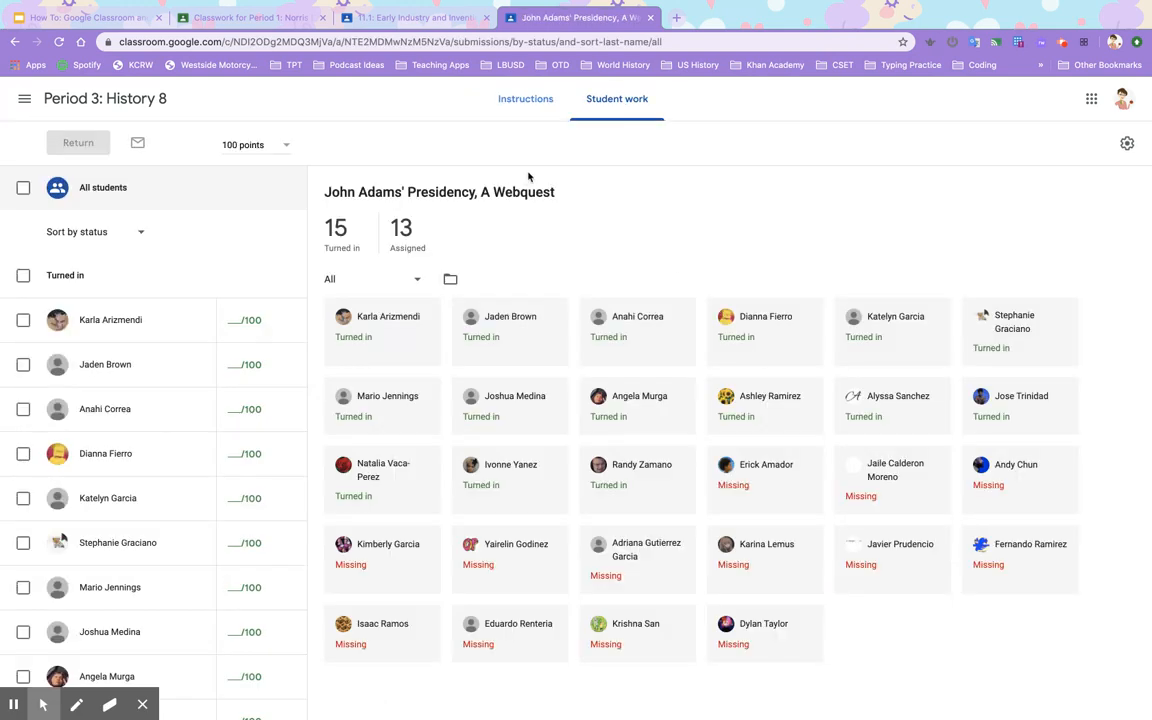
- Open the English John Adams webquest for editing, review which students it is assigned to, and save it
left_click(540, 104)
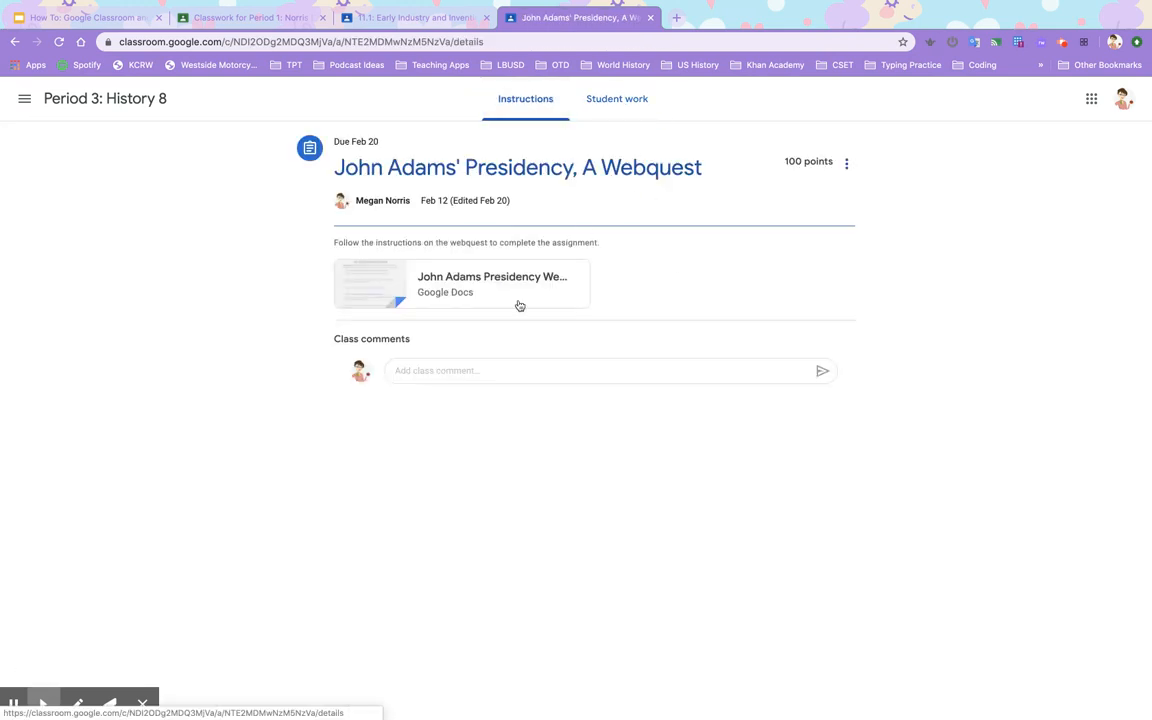
left_click(846, 163)
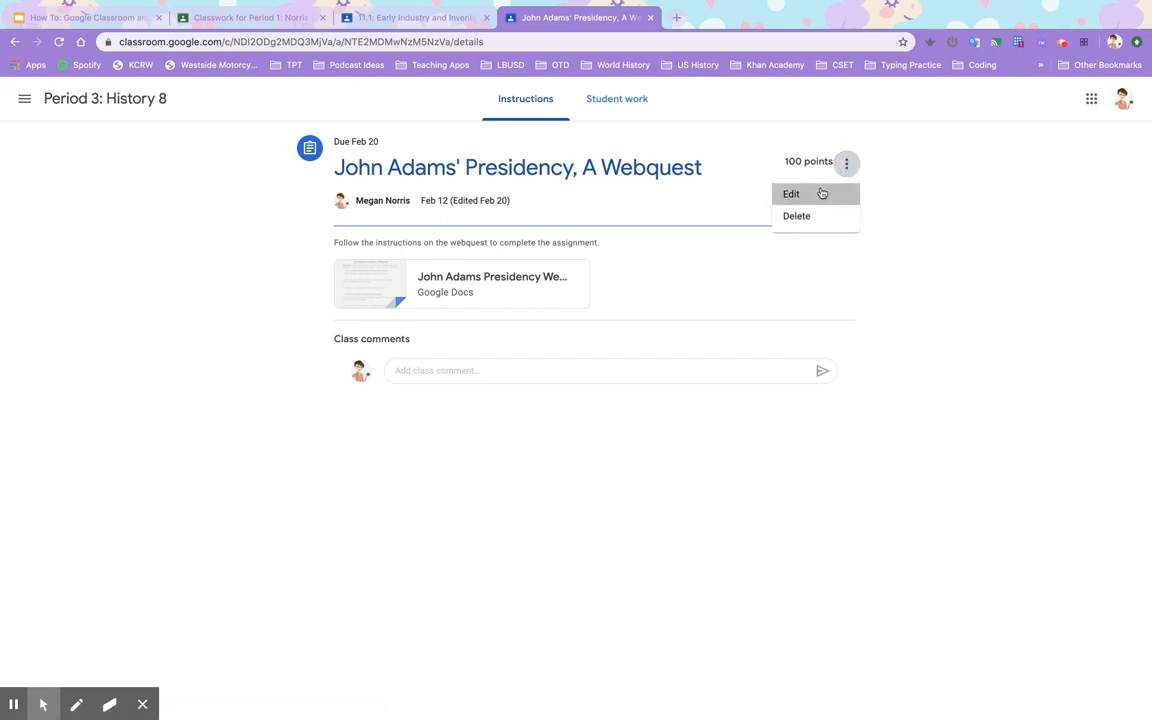
left_click(821, 193)
left_click(973, 163)
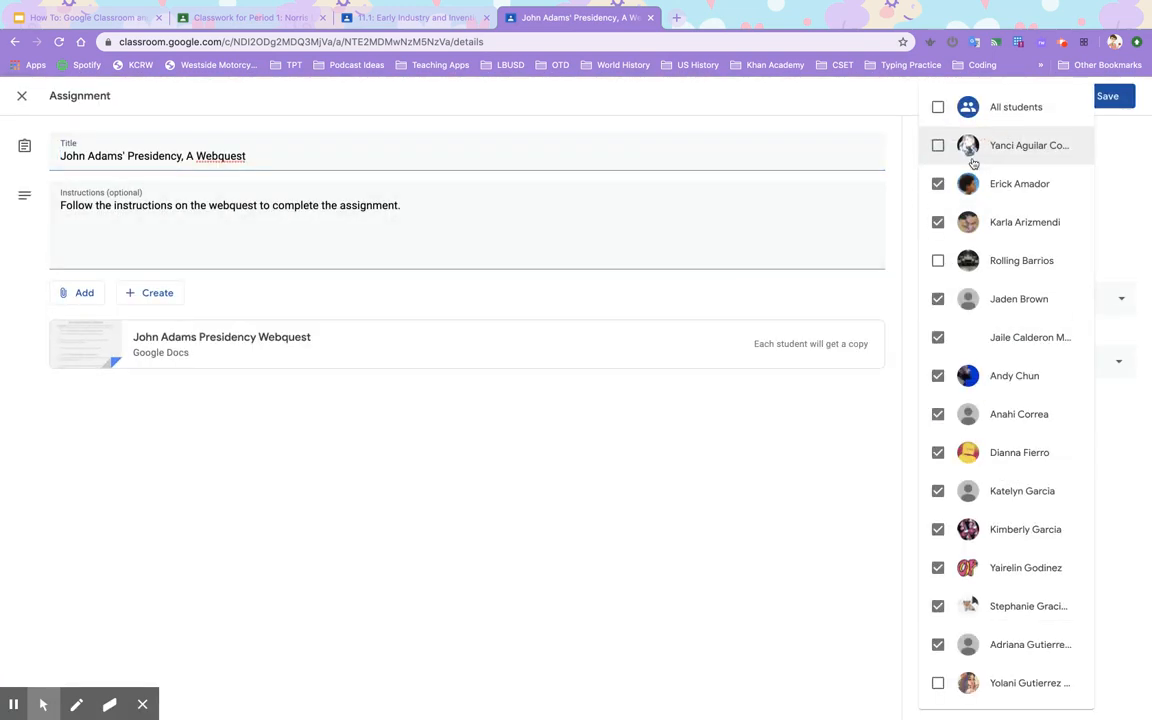
left_click(962, 265)
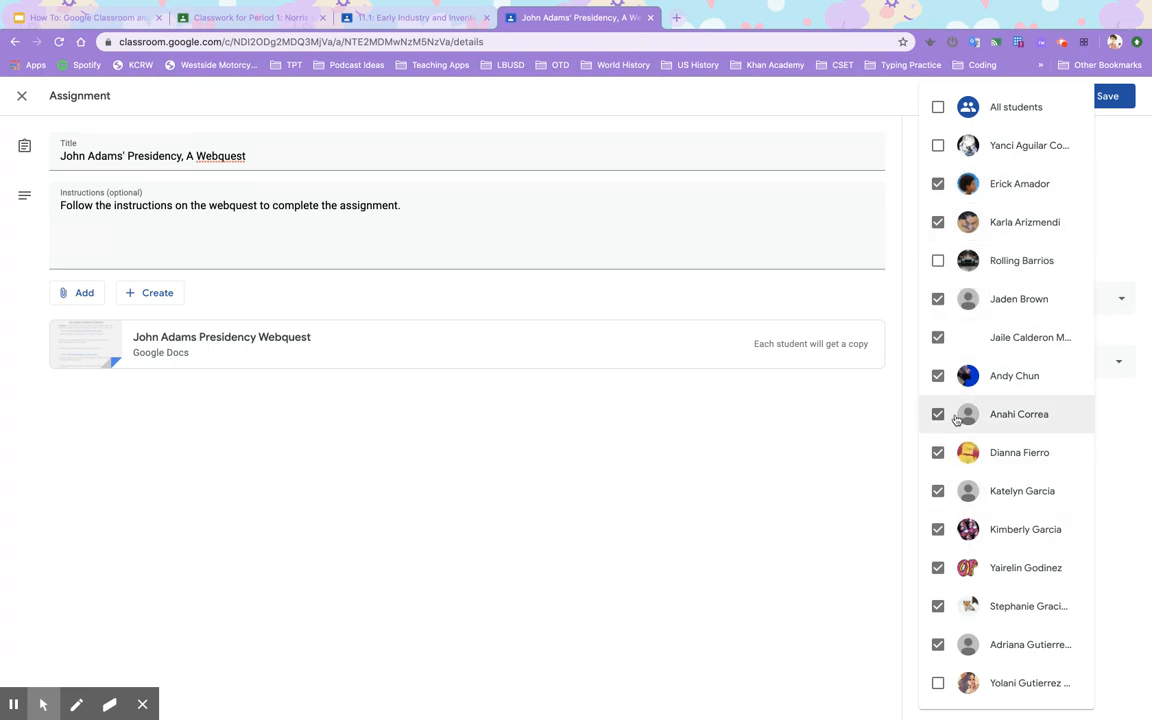
left_click(1131, 153)
left_click(1114, 98)
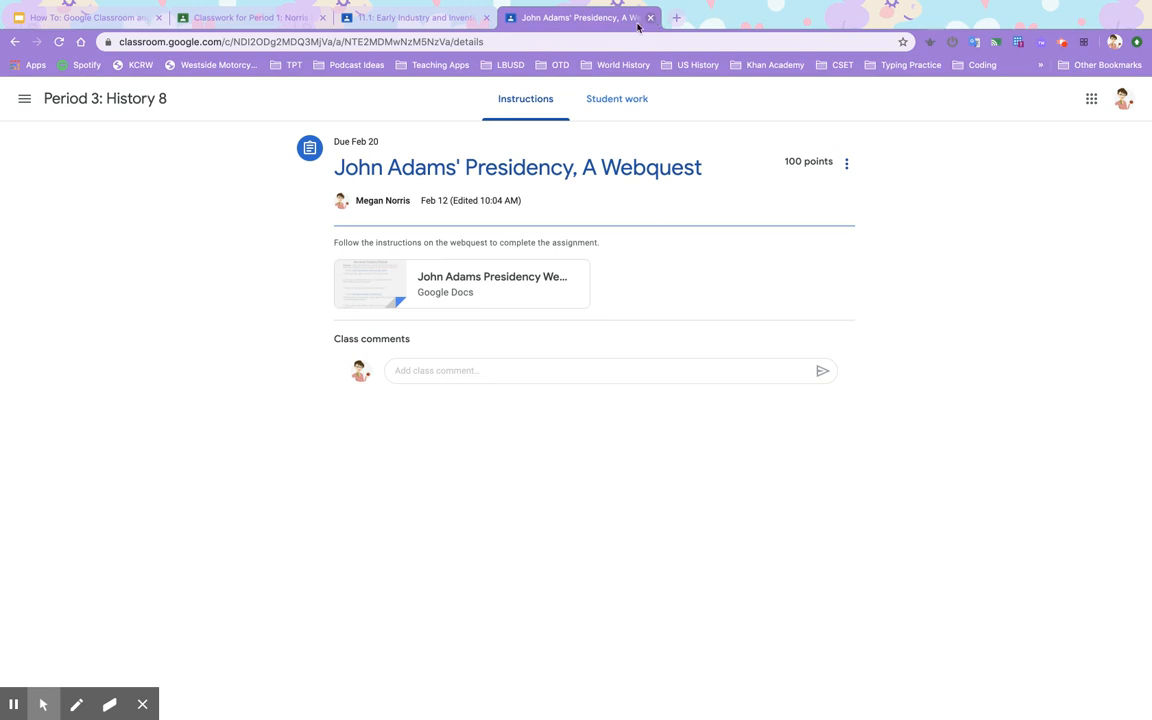
- In the 11.3 Nationalism and Sectionalism draft, remove the Period 1, Period 2 and Period 3 History 8 classes from the recipients
left_click(268, 18)
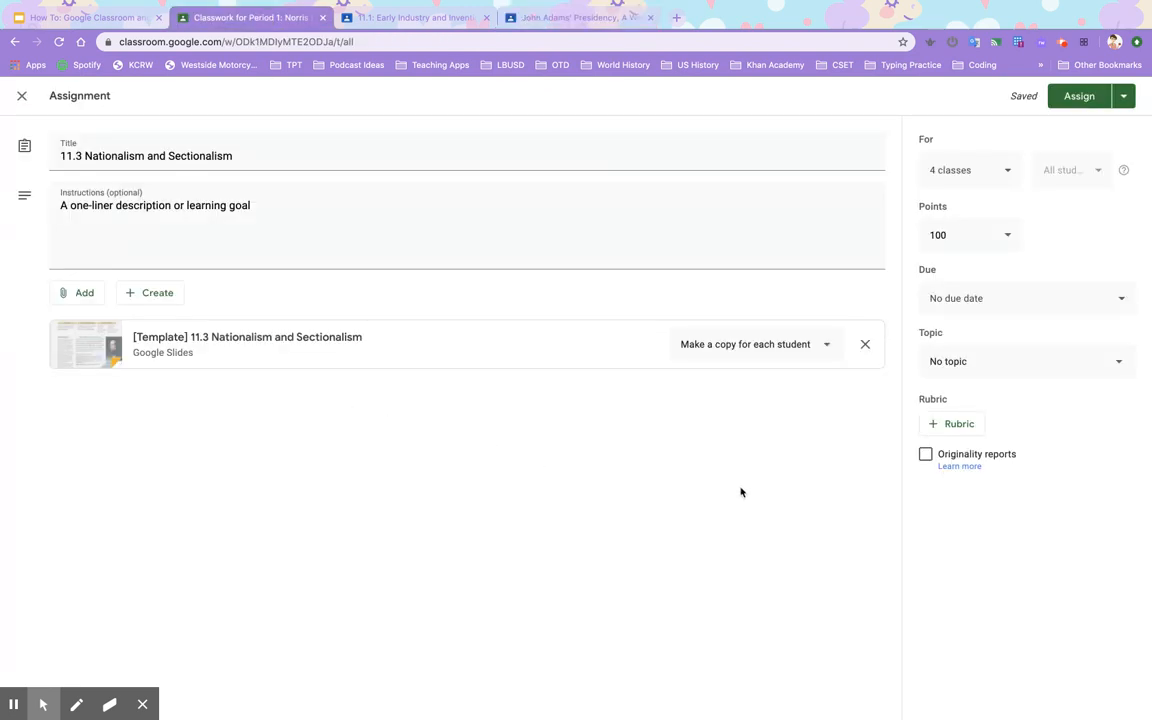
left_click(1005, 171)
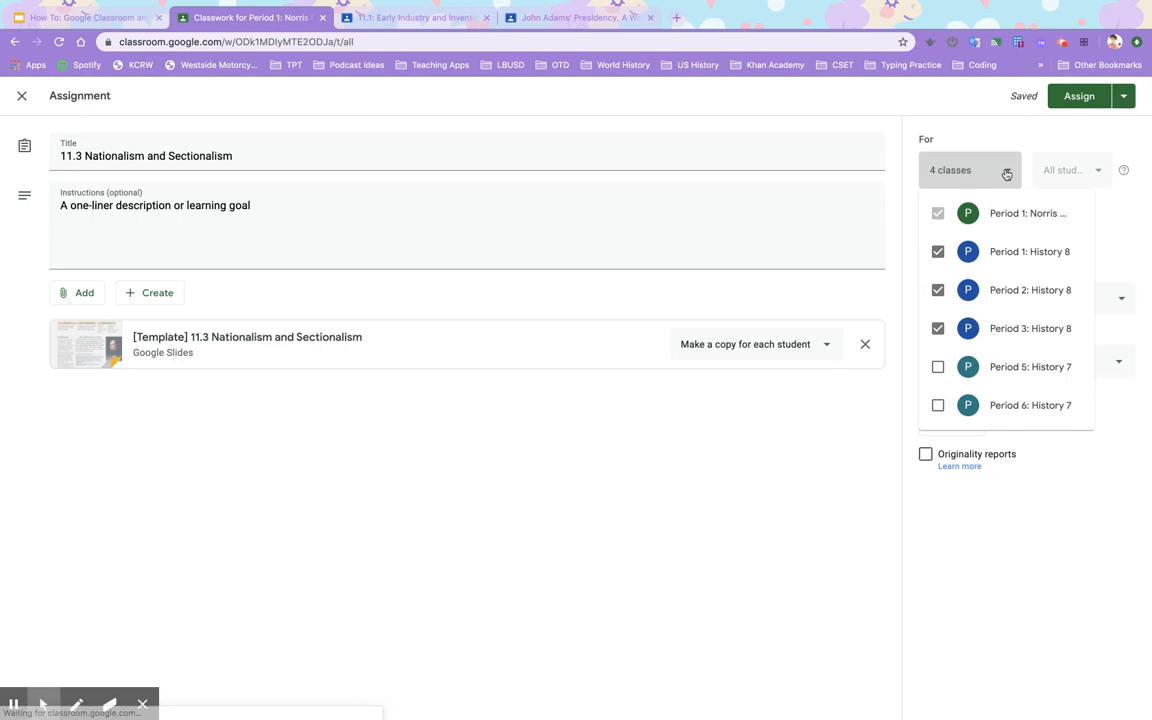
left_click(937, 252)
left_click(937, 290)
left_click(938, 328)
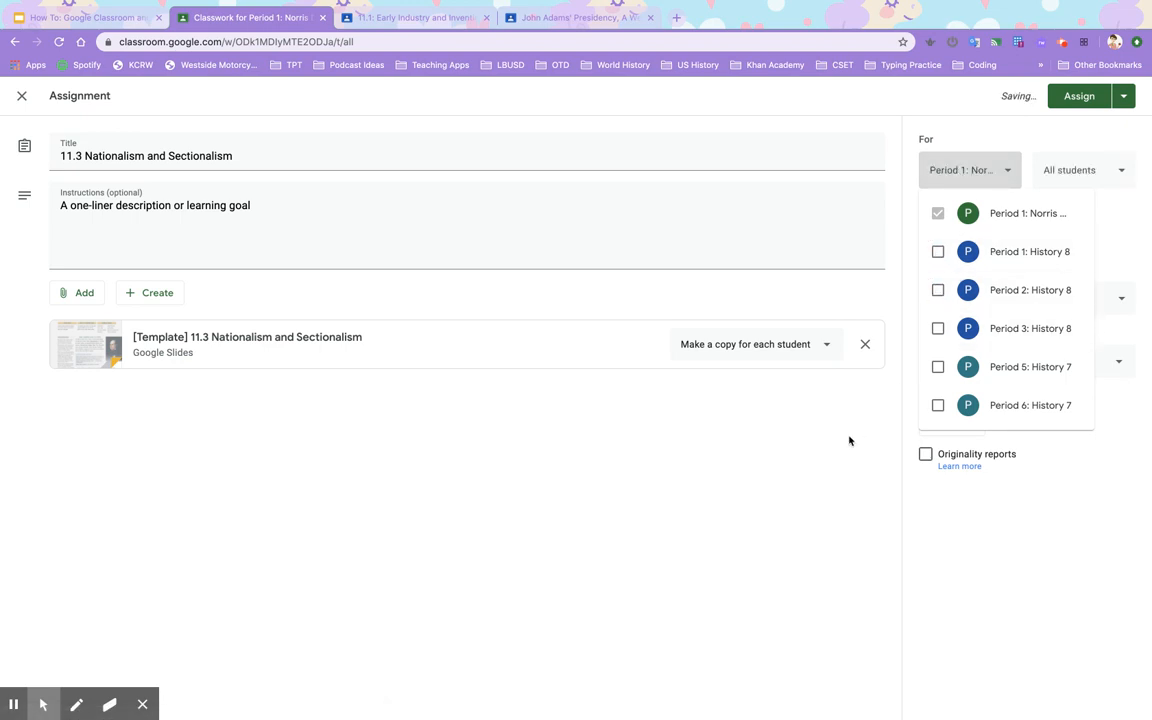
left_click(824, 489)
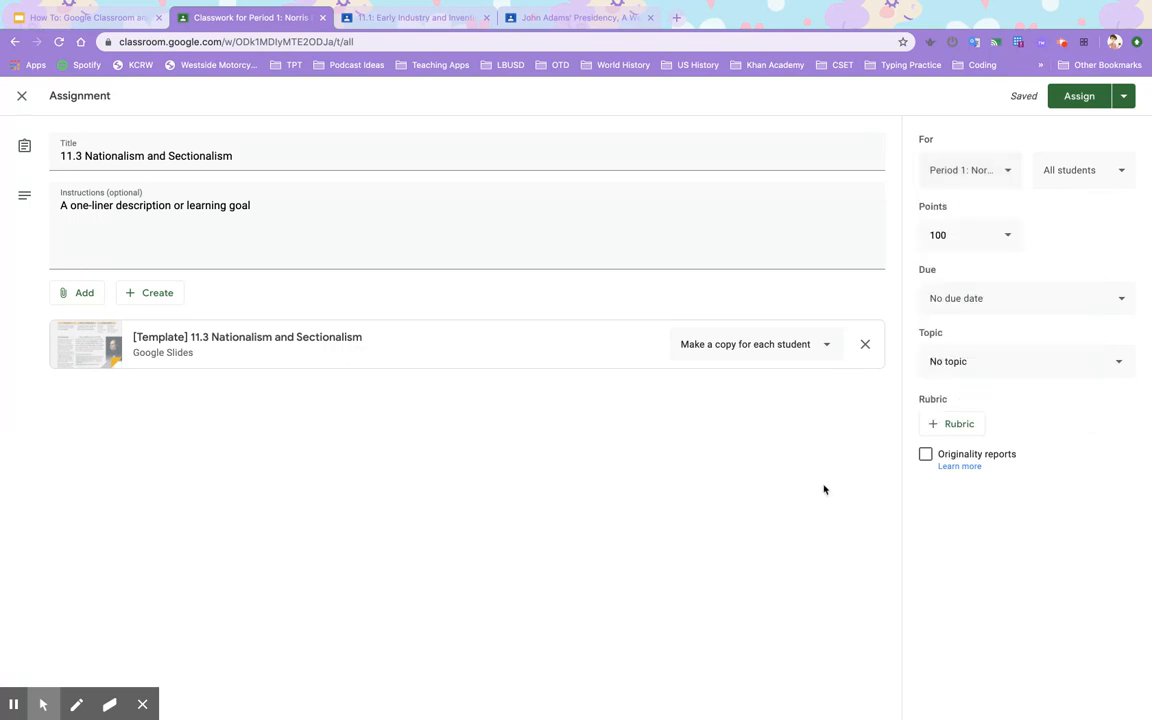
- Check the draft's points options and set its due date to Apr 27, 2020
left_click(973, 229)
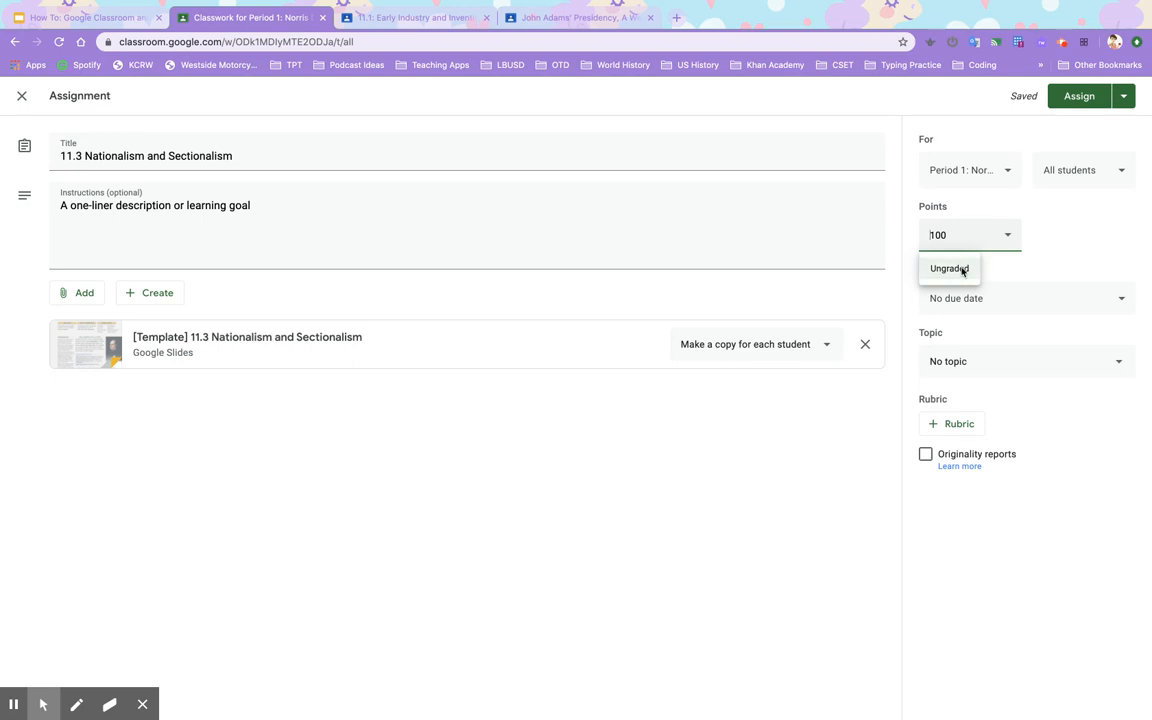
left_click(865, 432)
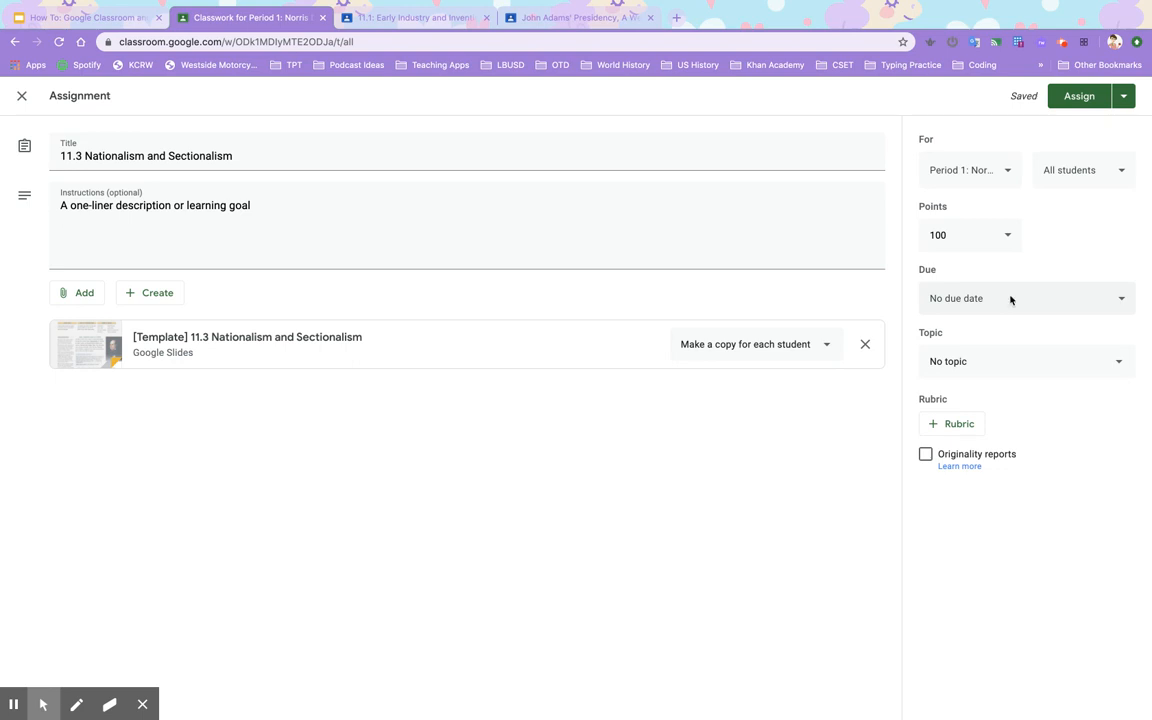
left_click(1011, 300)
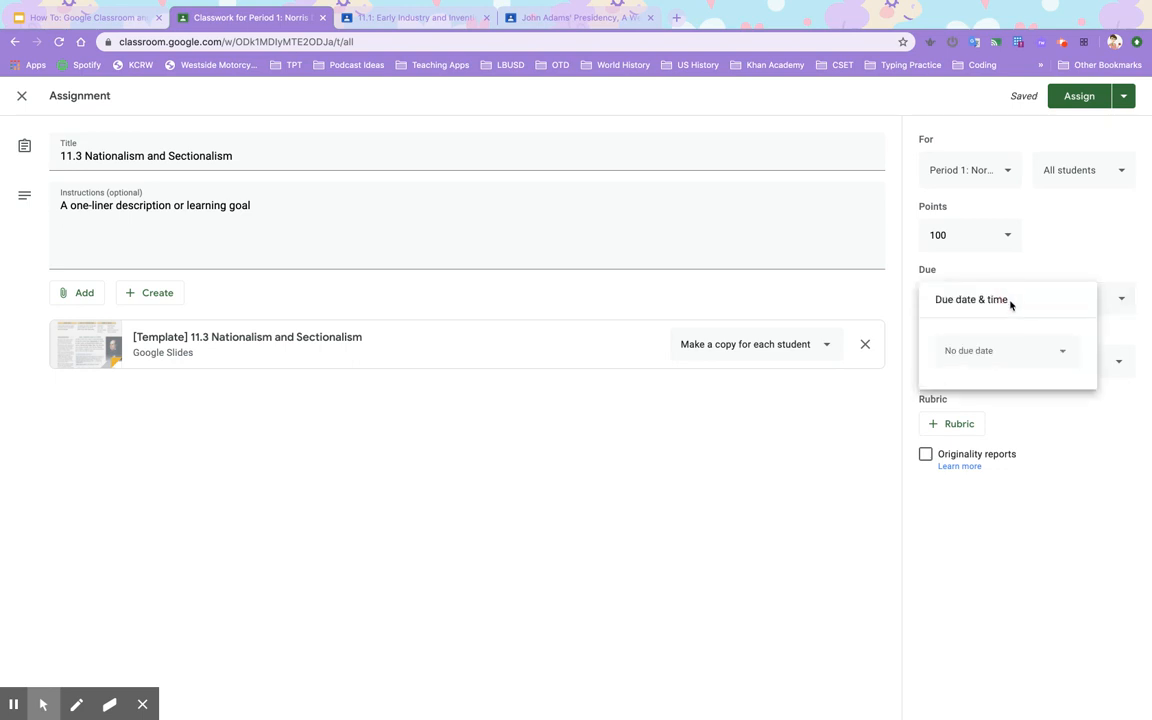
left_click(1018, 355)
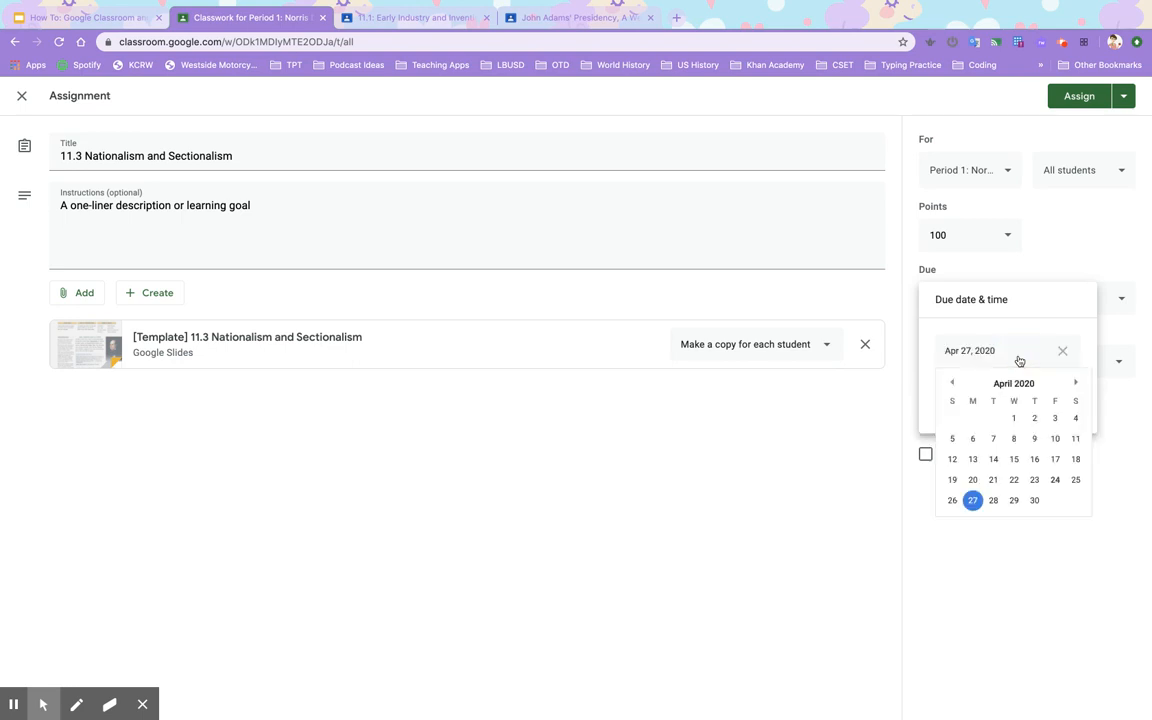
left_click(975, 504)
left_click(754, 532)
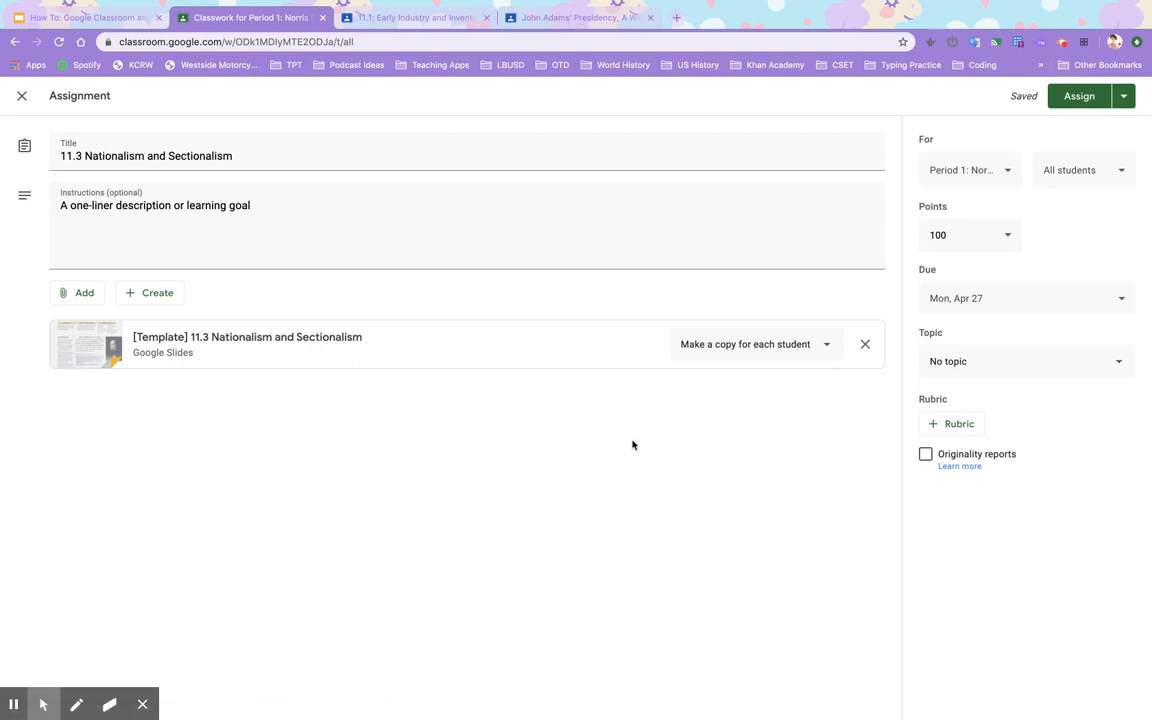
- Create a new topic named "Test Topics" for the assignment
left_click(957, 362)
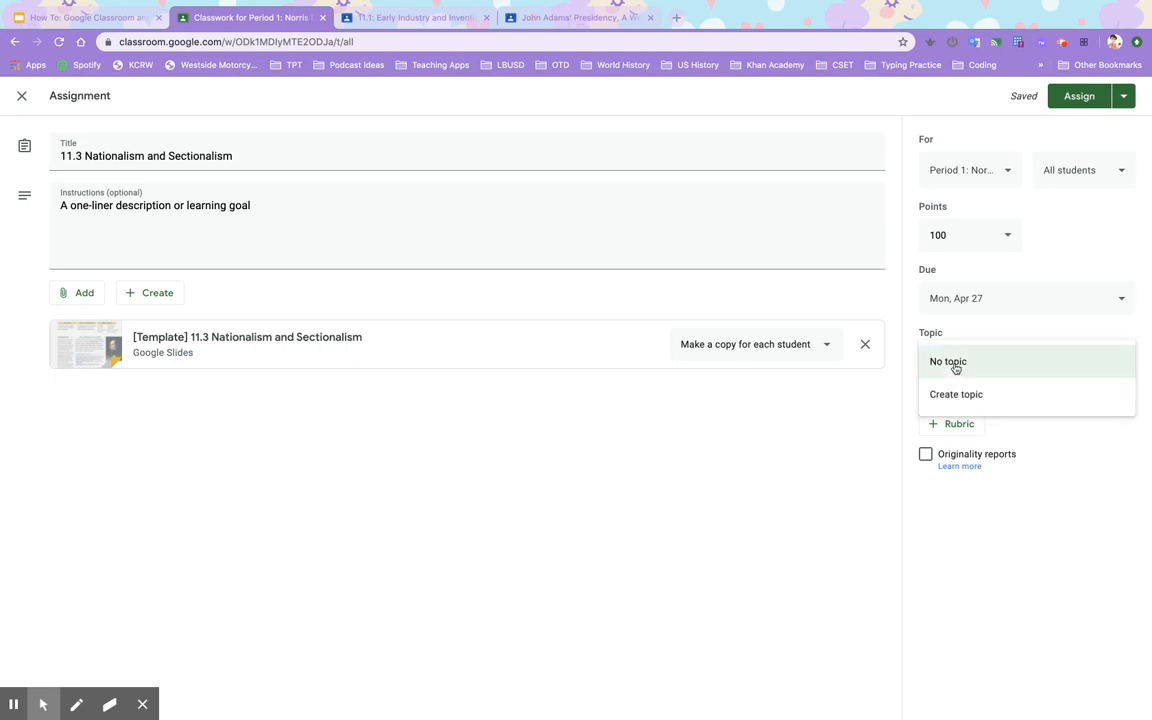
left_click(962, 395)
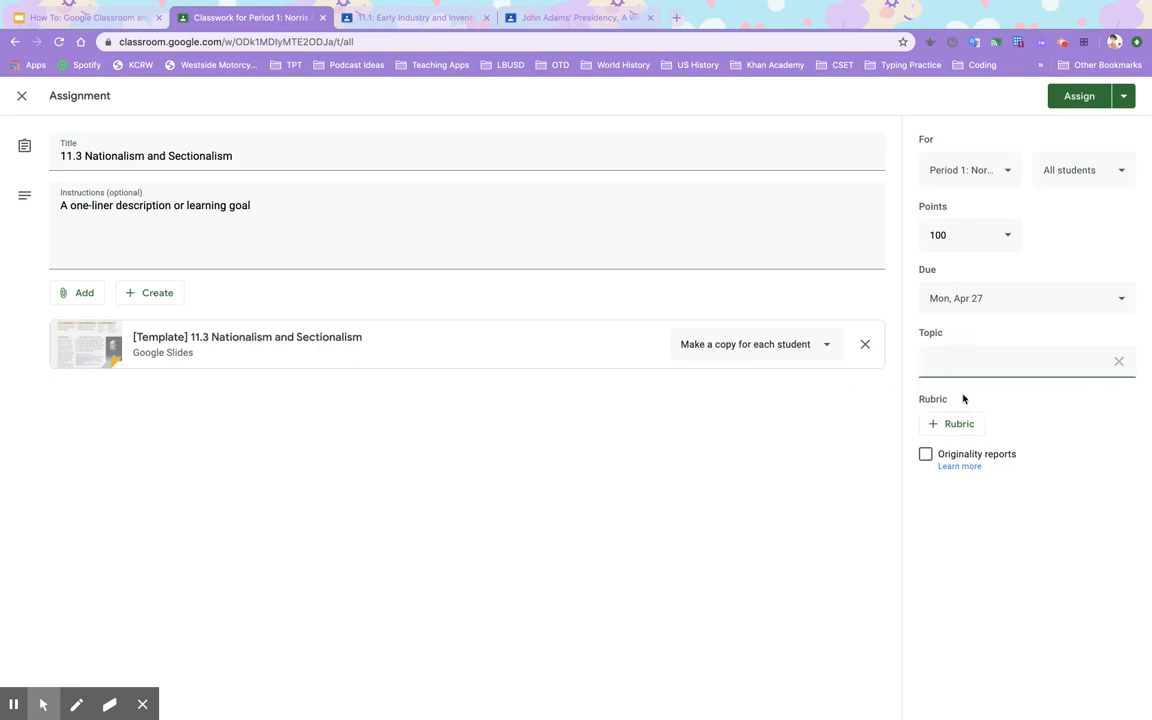
type("Test Topics")
- Review the options for adding a rubric and the originality reports allowance, leaving both without applying them
left_click(977, 431)
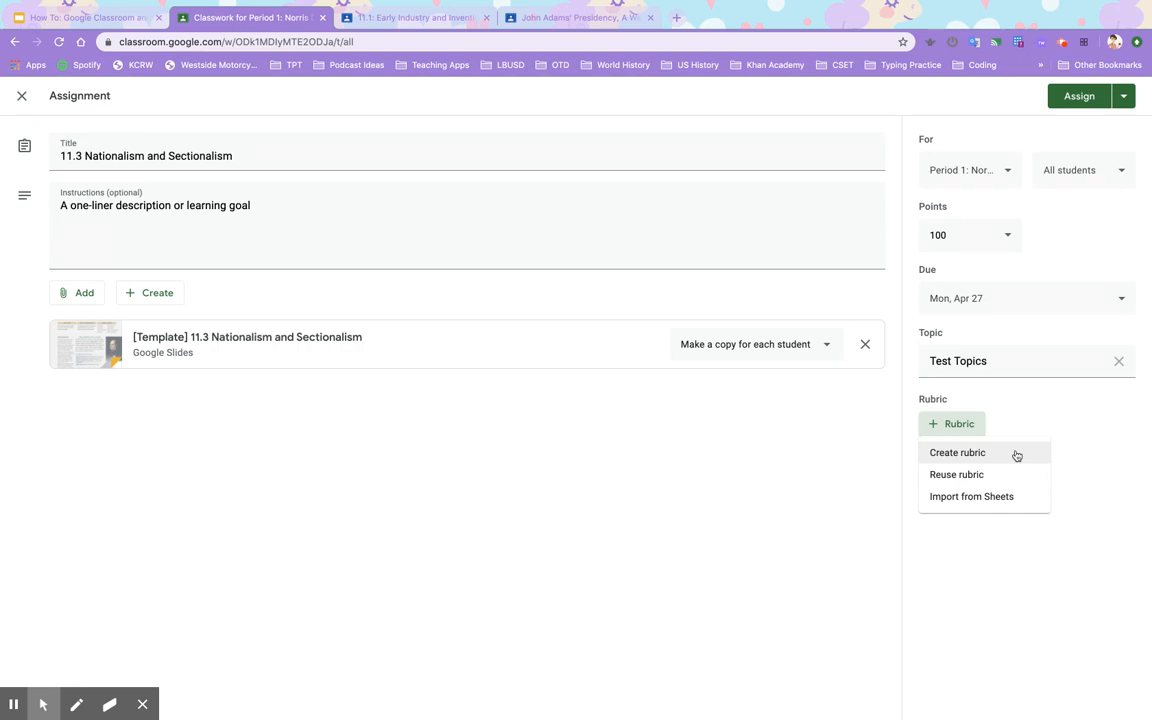
left_click(846, 445)
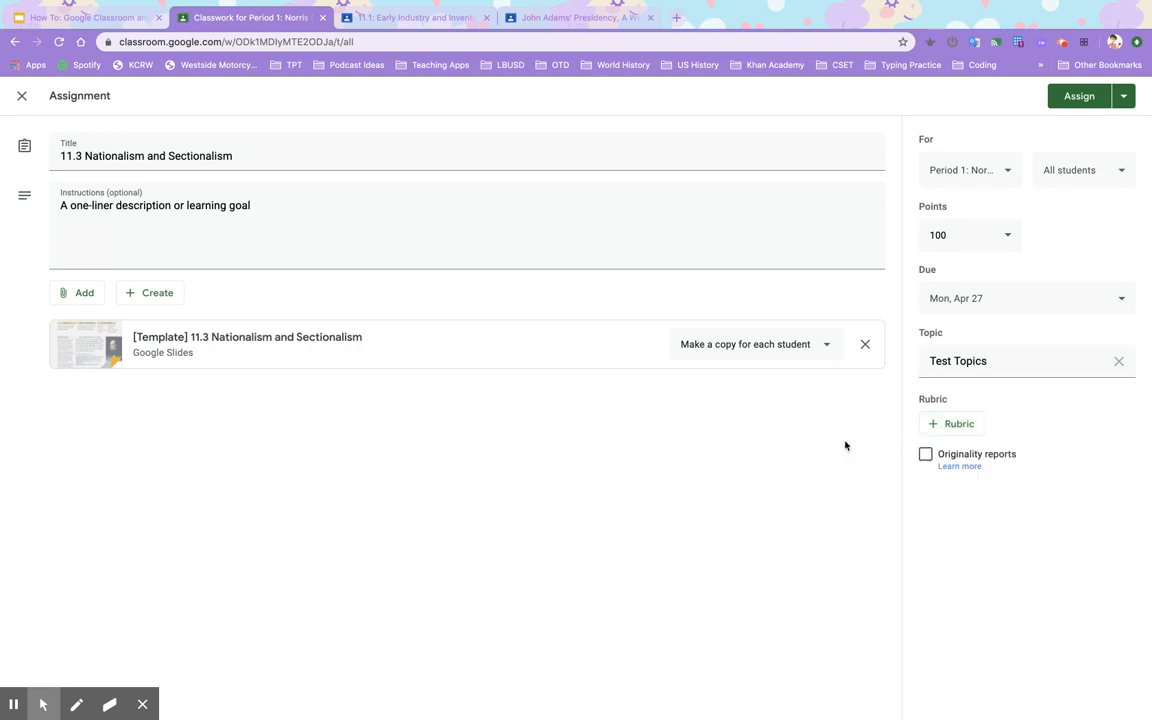
left_click(926, 455)
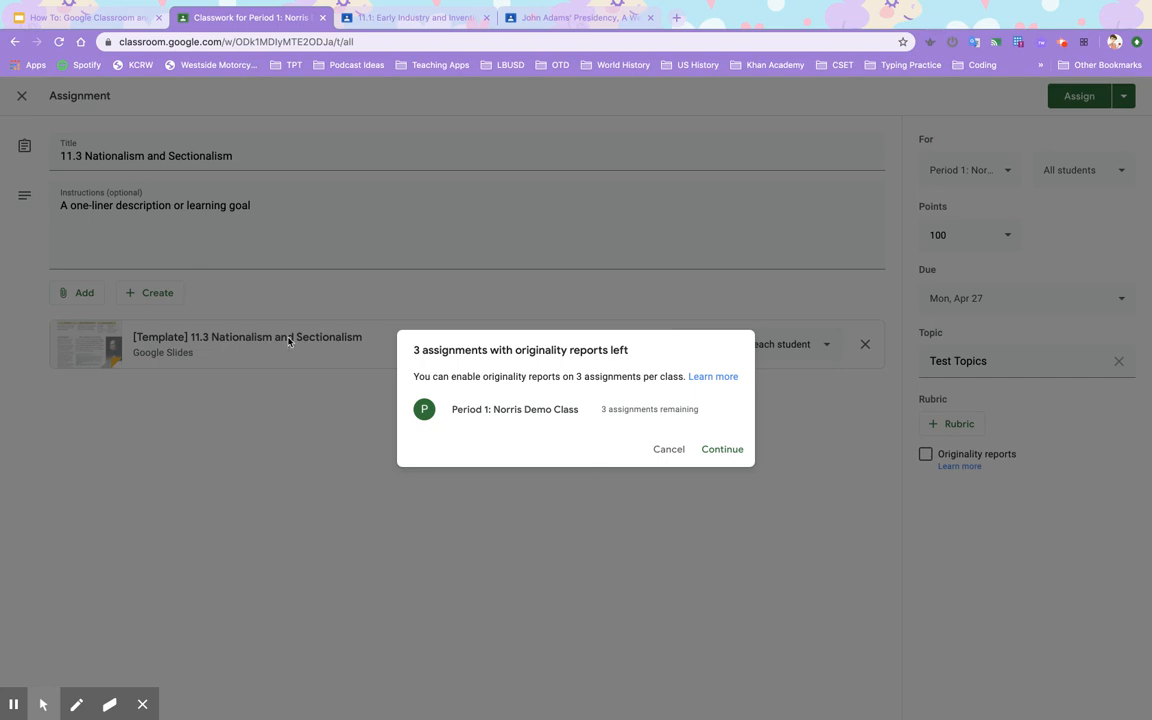
left_click(658, 455)
- Open a student's turned-in document from the student work of the Period 2 assignment "11.1: Early Industry and Inventions"
left_click(435, 20)
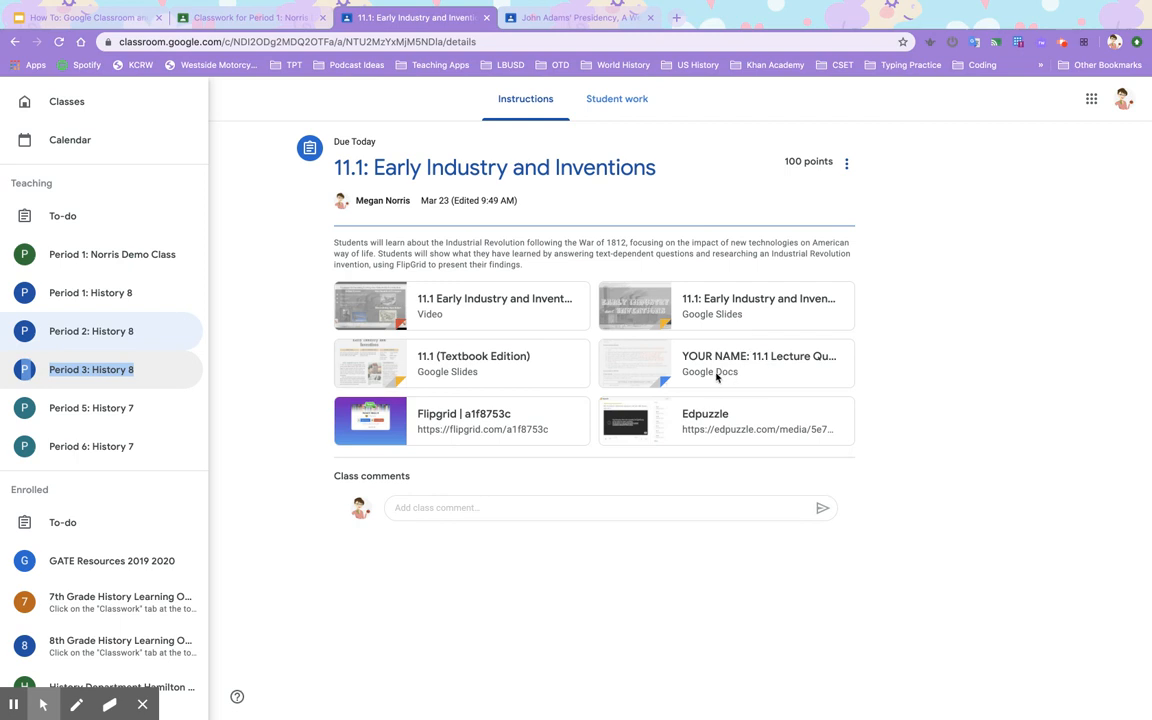
left_click(623, 111)
left_click(622, 109)
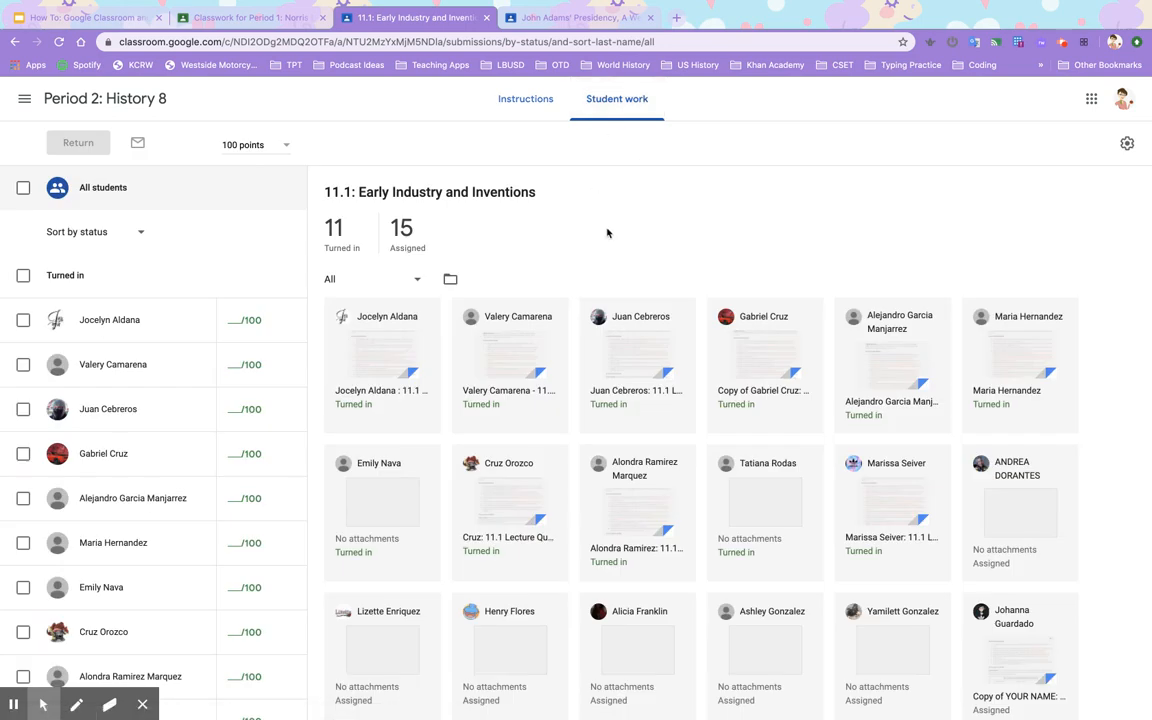
left_click(614, 391)
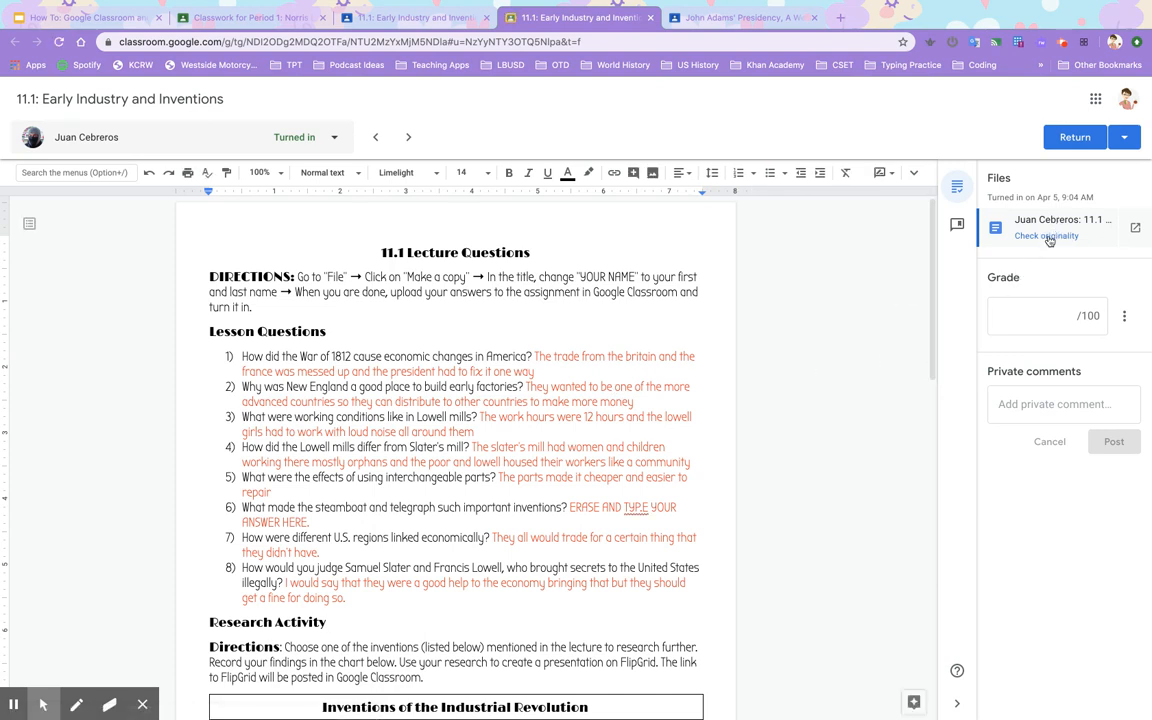
- Run the originality check on the open submission, and open the originality report of the second student's turned-in document
left_click(1047, 237)
left_click(400, 20)
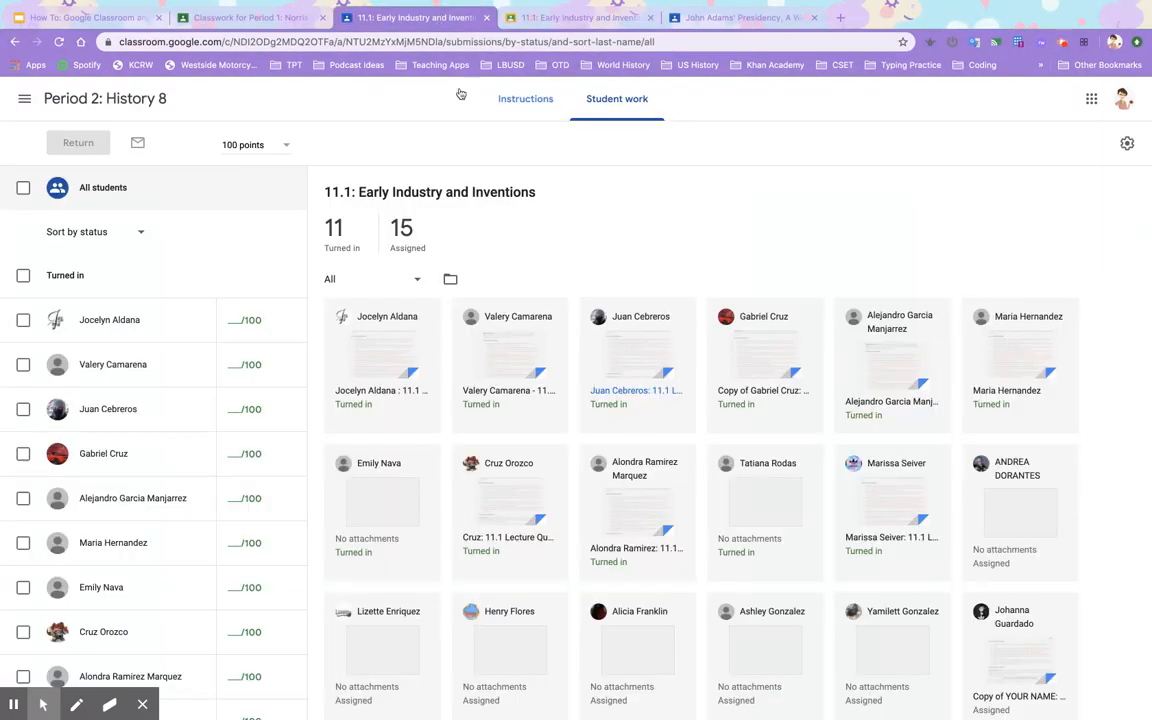
left_click(518, 392)
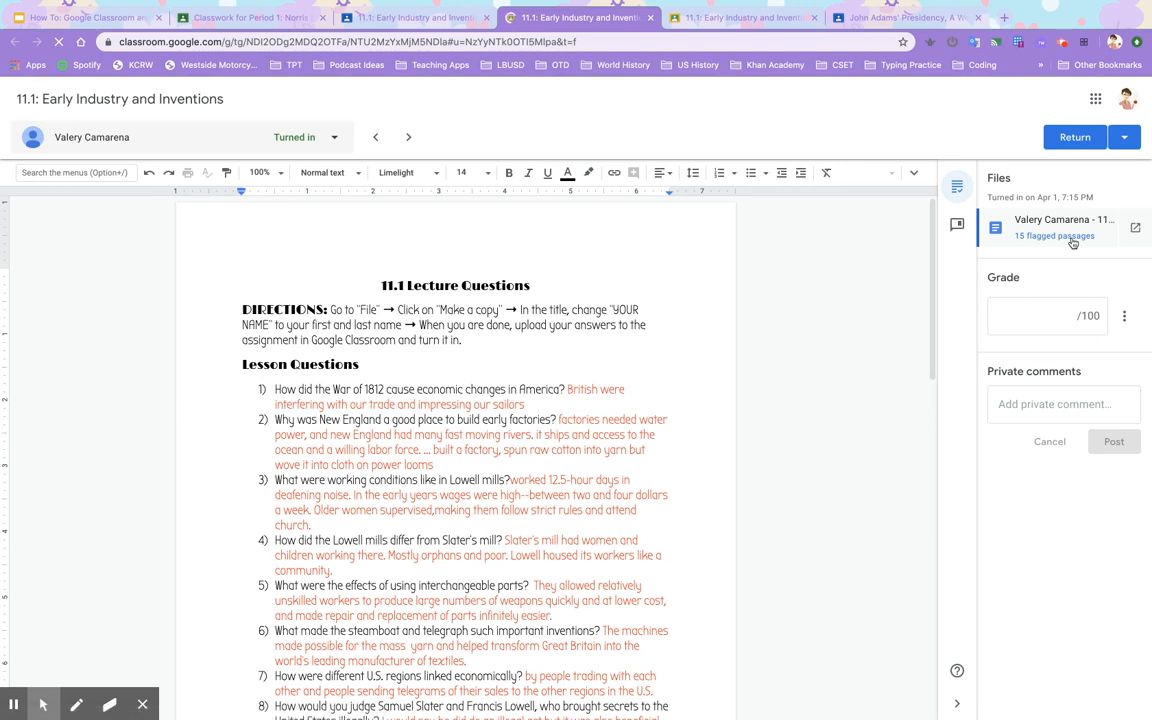
left_click(1071, 238)
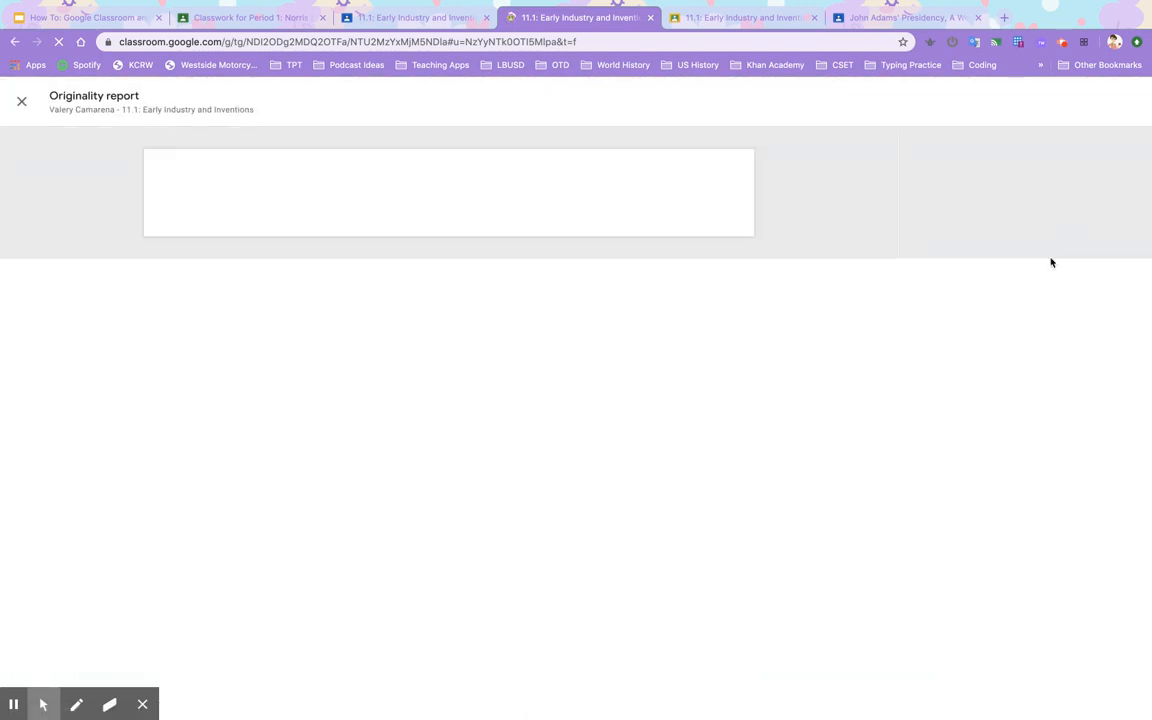
- Examine the flagged passages and web matches throughout this student's originality report
scroll(748, 512, "down", 4)
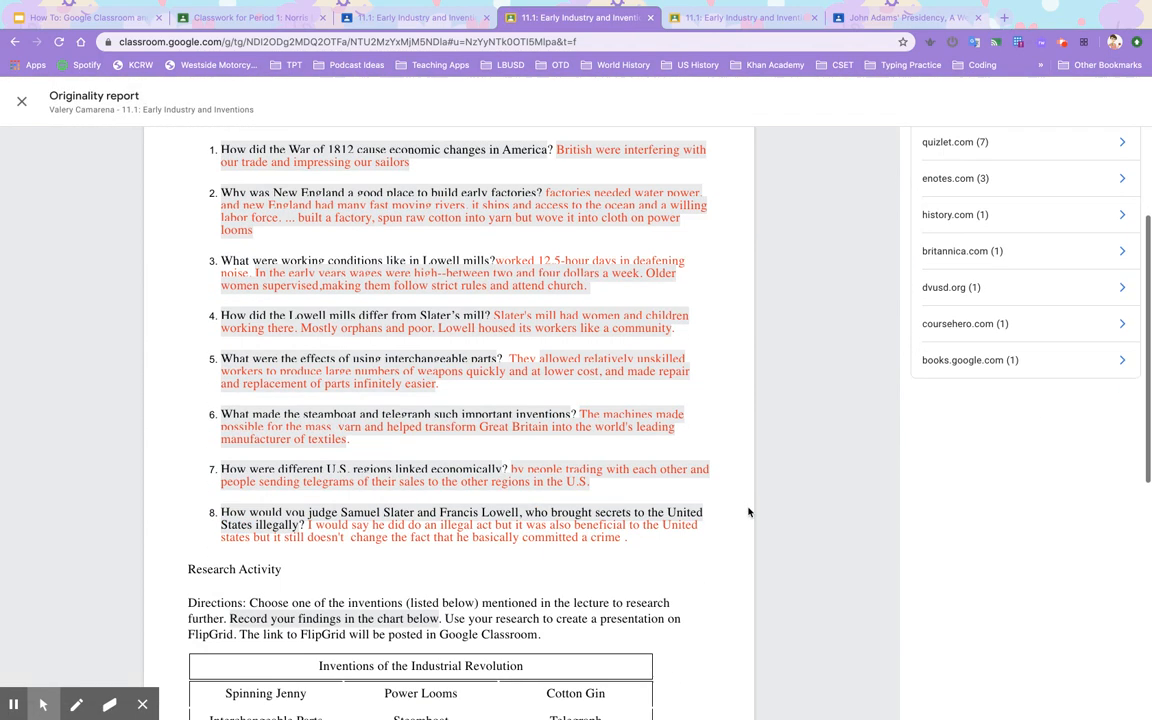
scroll(748, 512, "down", 3)
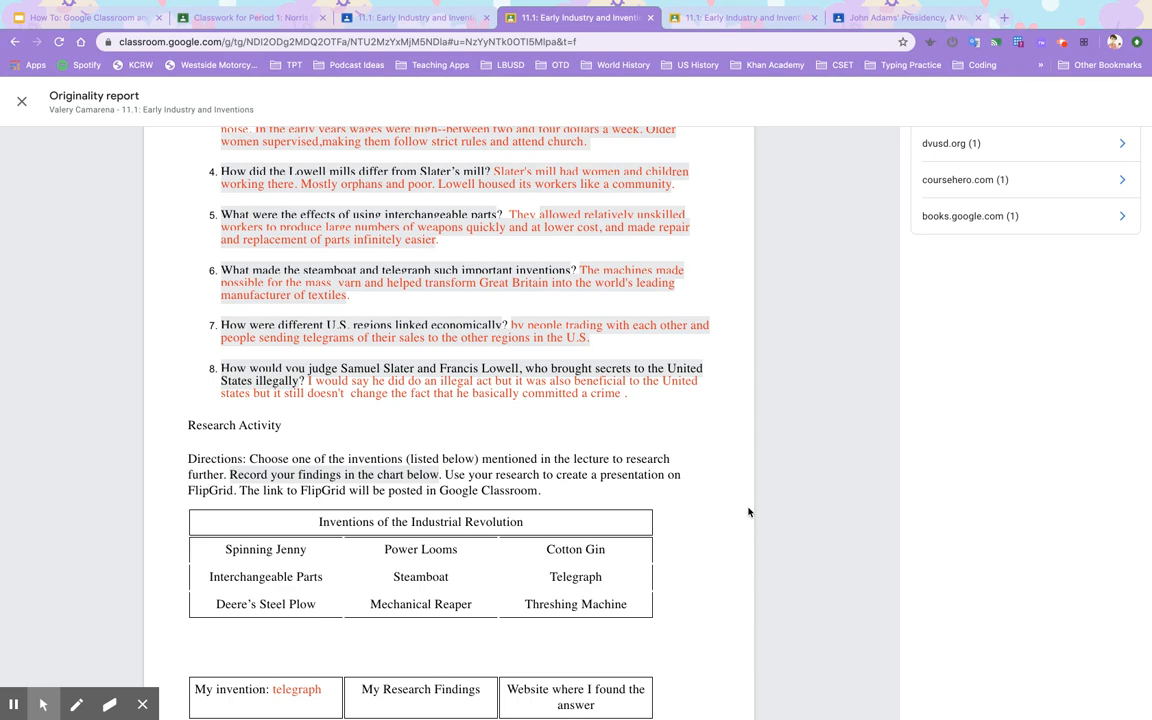
scroll(748, 512, "down", 5)
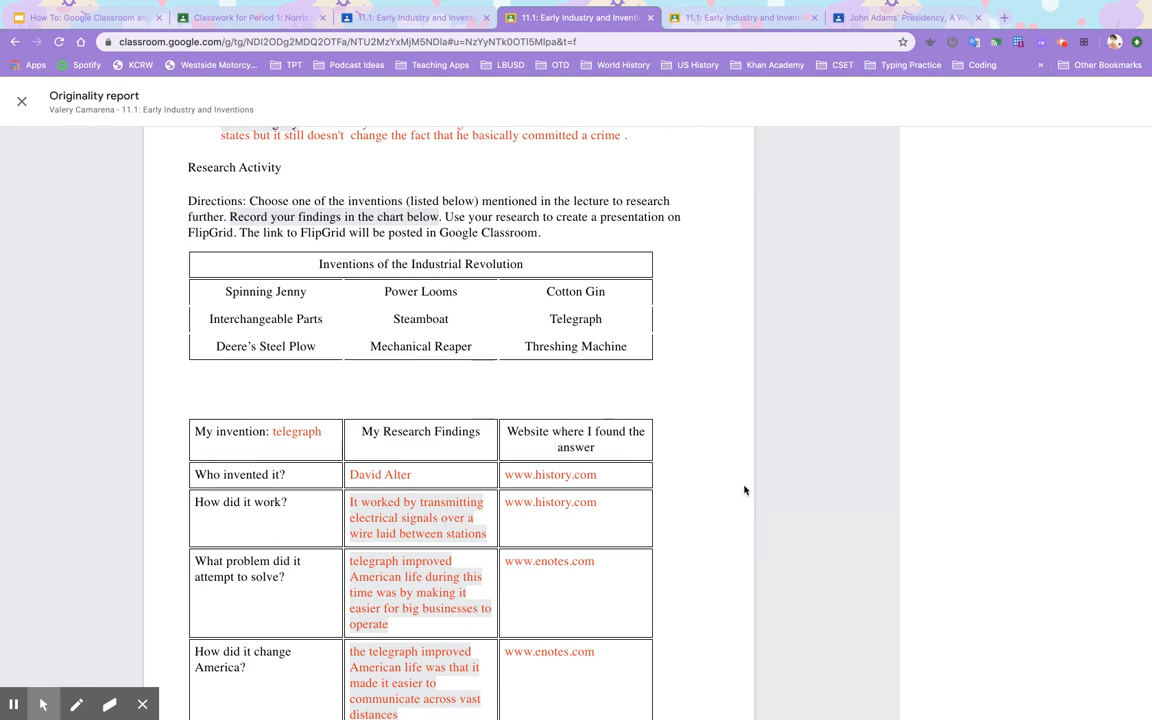
scroll(744, 490, "up", 5)
scroll(744, 490, "up", 2)
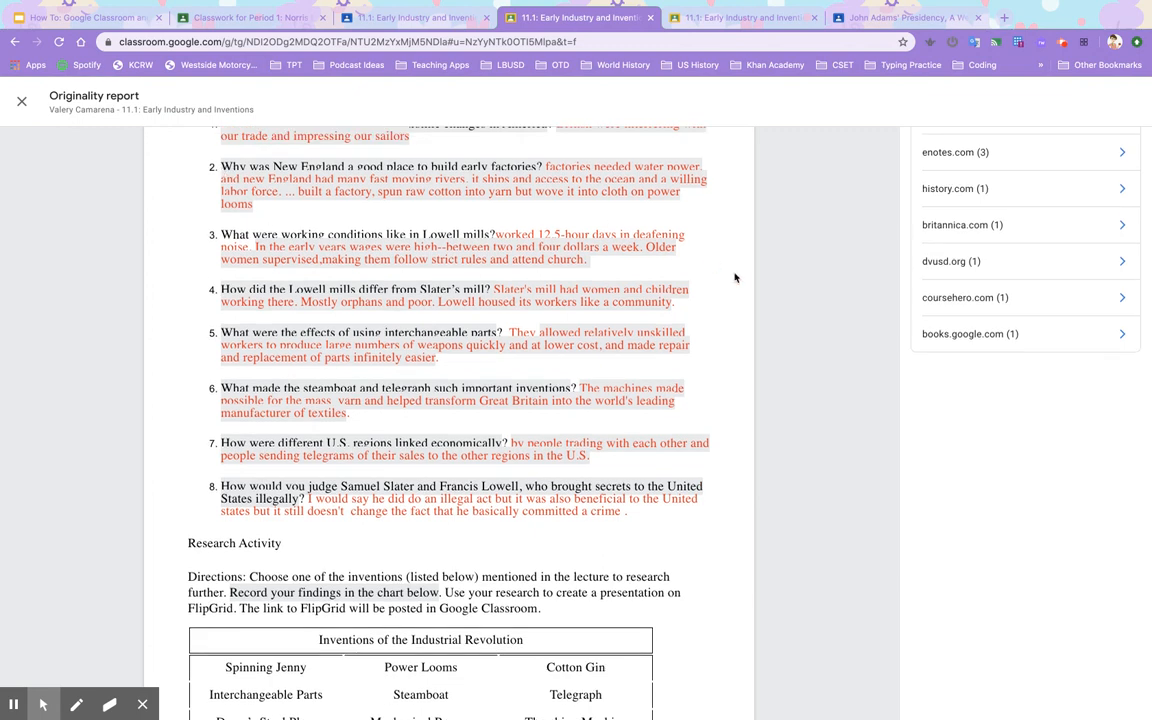
scroll(733, 278, "up", 2)
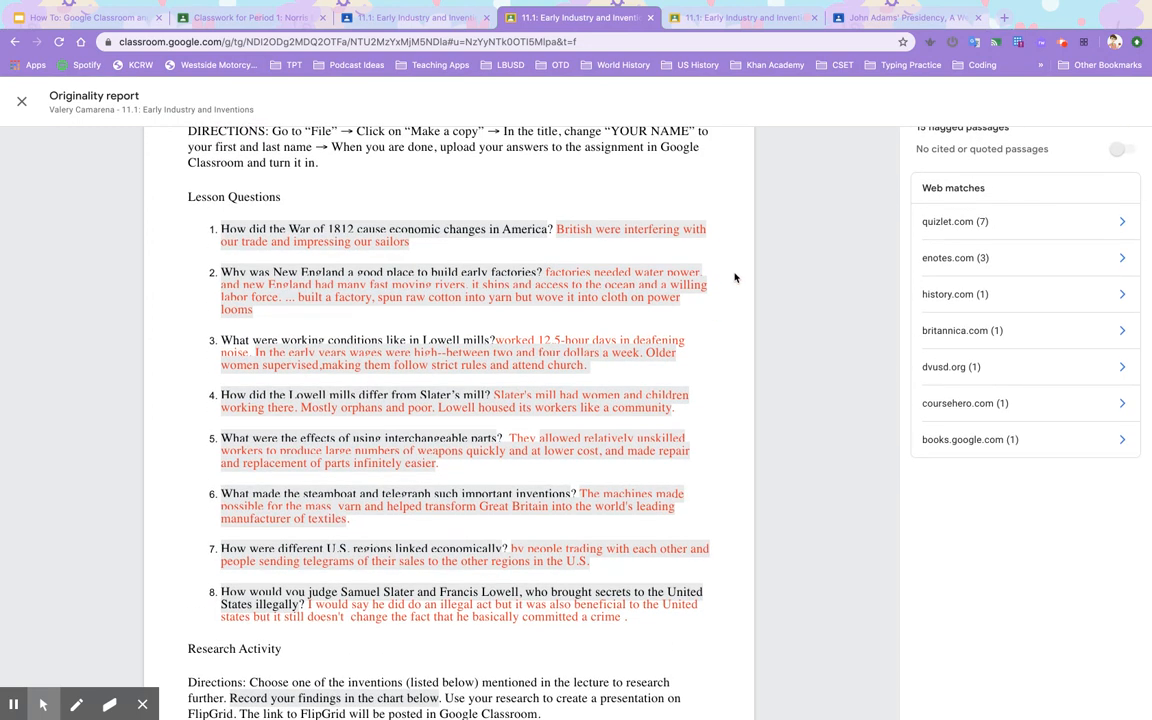
scroll(735, 277, "up", 2)
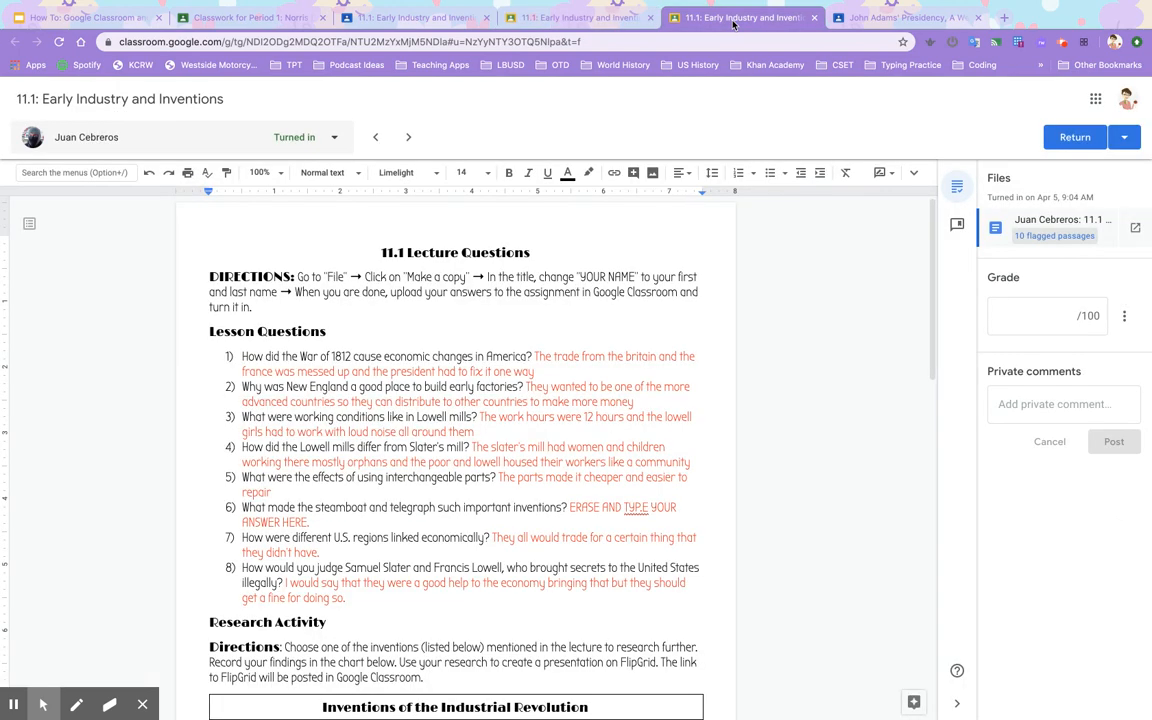
- Open the originality report of the submission checked first and examine its flagged passages through the lesson questions and research chart
left_click(735, 17)
left_click(1053, 238)
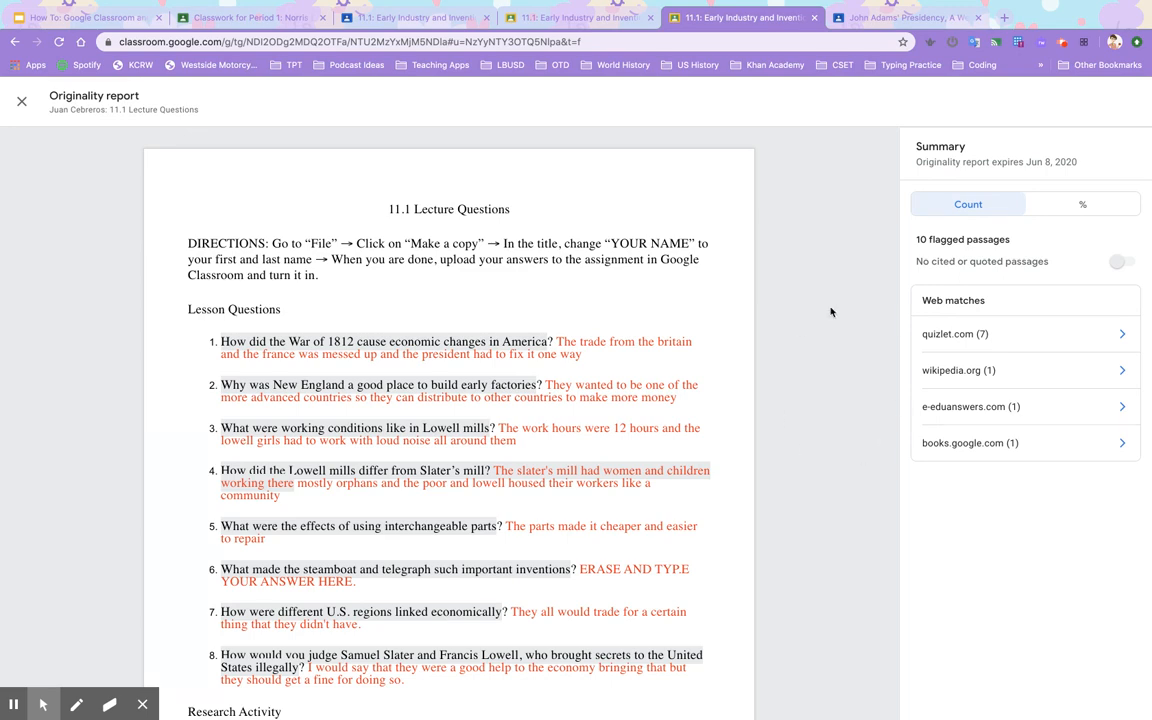
scroll(830, 312, "down", 10)
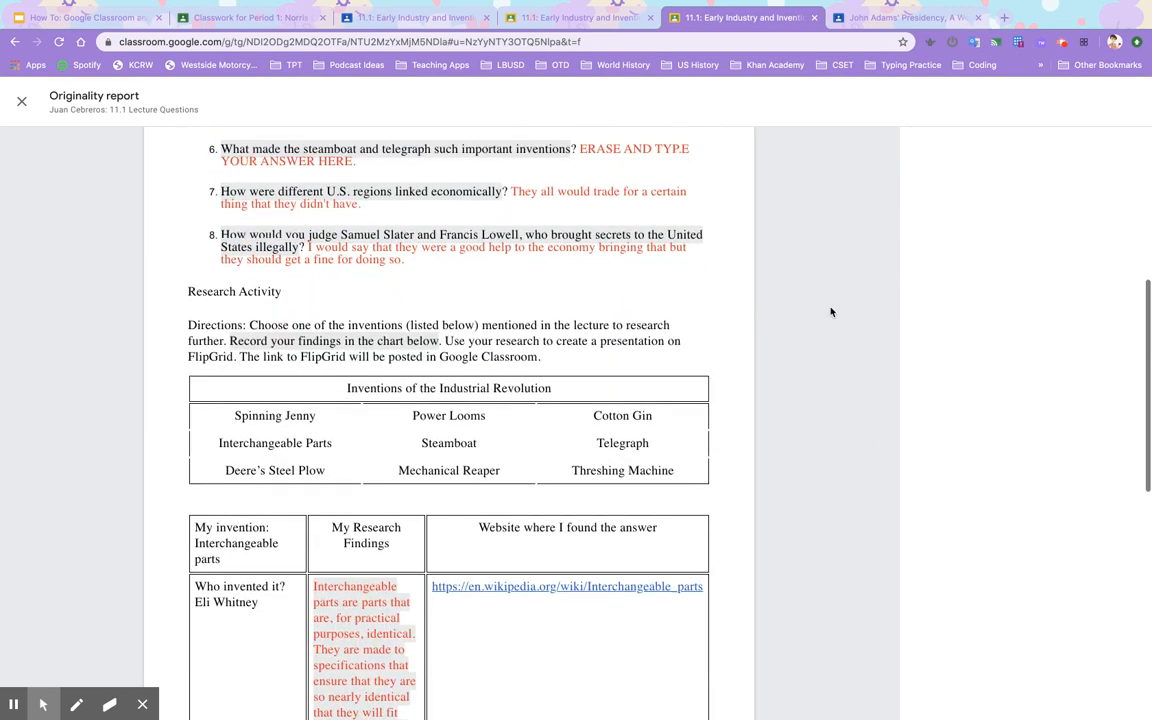
scroll(830, 312, "down", 3)
scroll(830, 312, "up", 12)
scroll(830, 330, "down", 2)
scroll(830, 341, "up", 2)
- Close both originality reports, the John Adams webquest and the Period 2 student work to return to the assignment draft
left_click(815, 18)
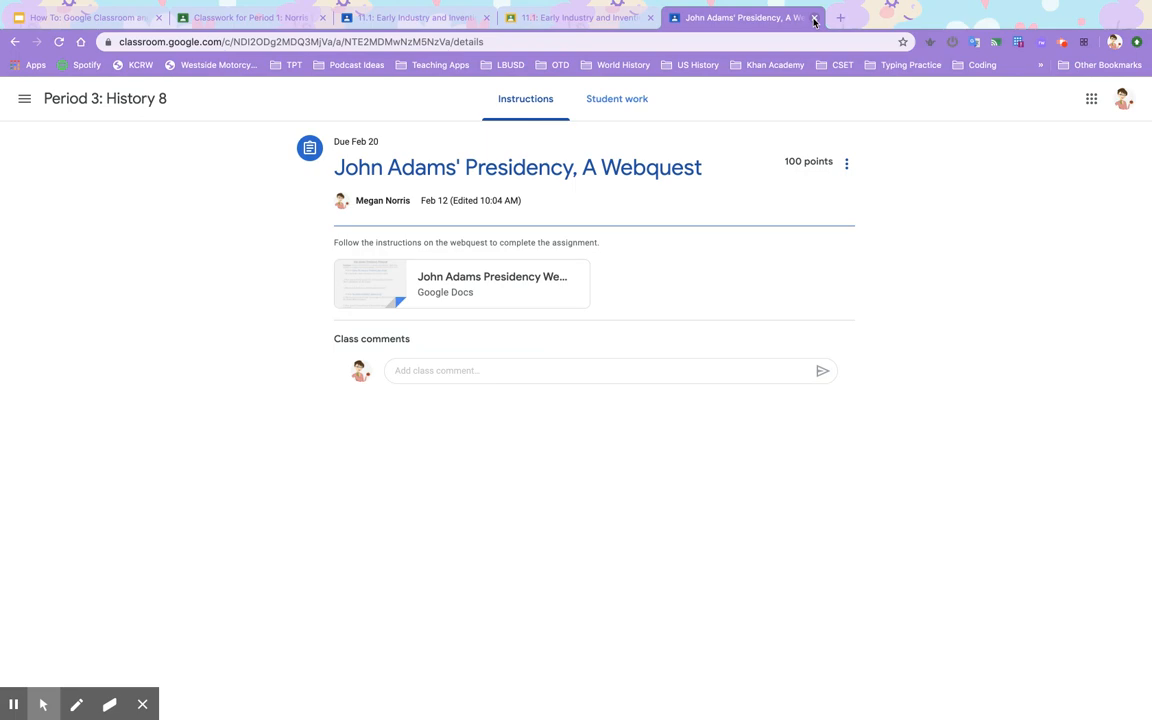
left_click(815, 18)
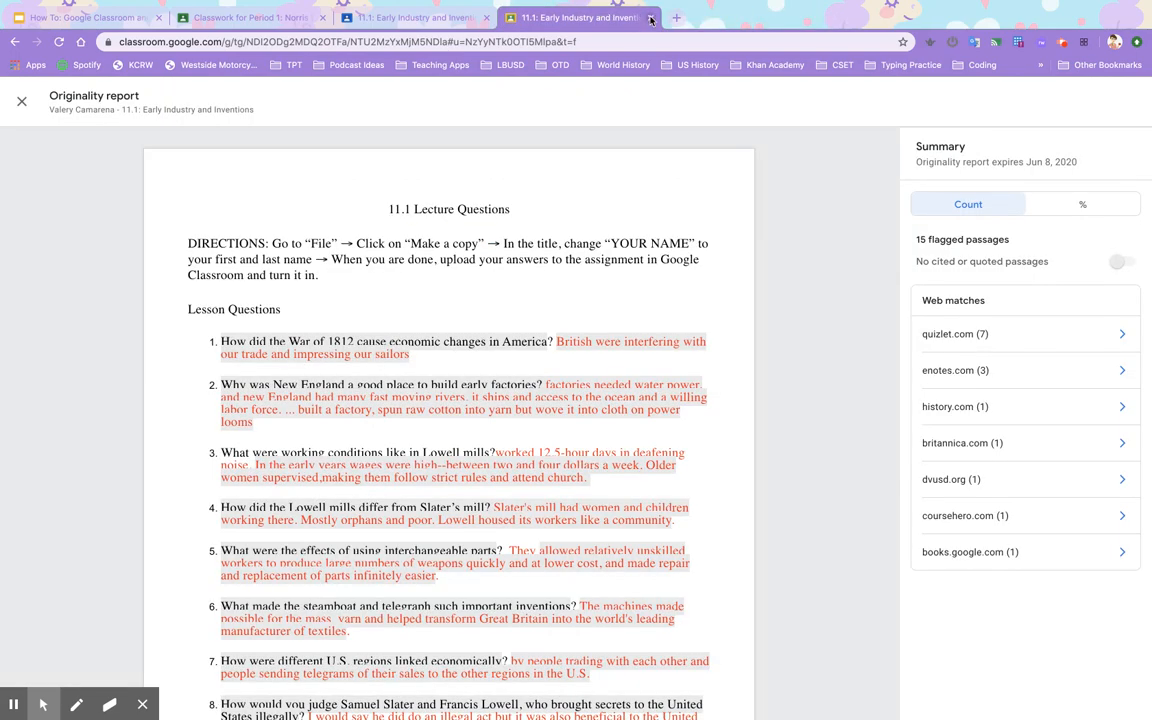
left_click(650, 18)
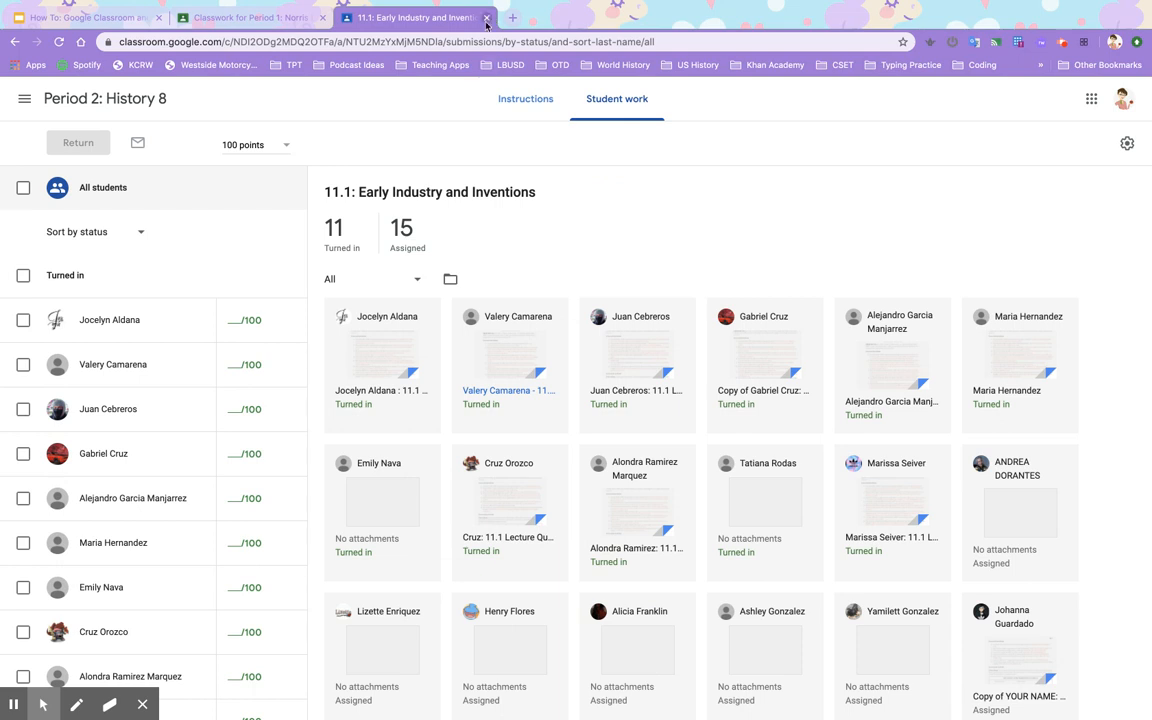
left_click(486, 17)
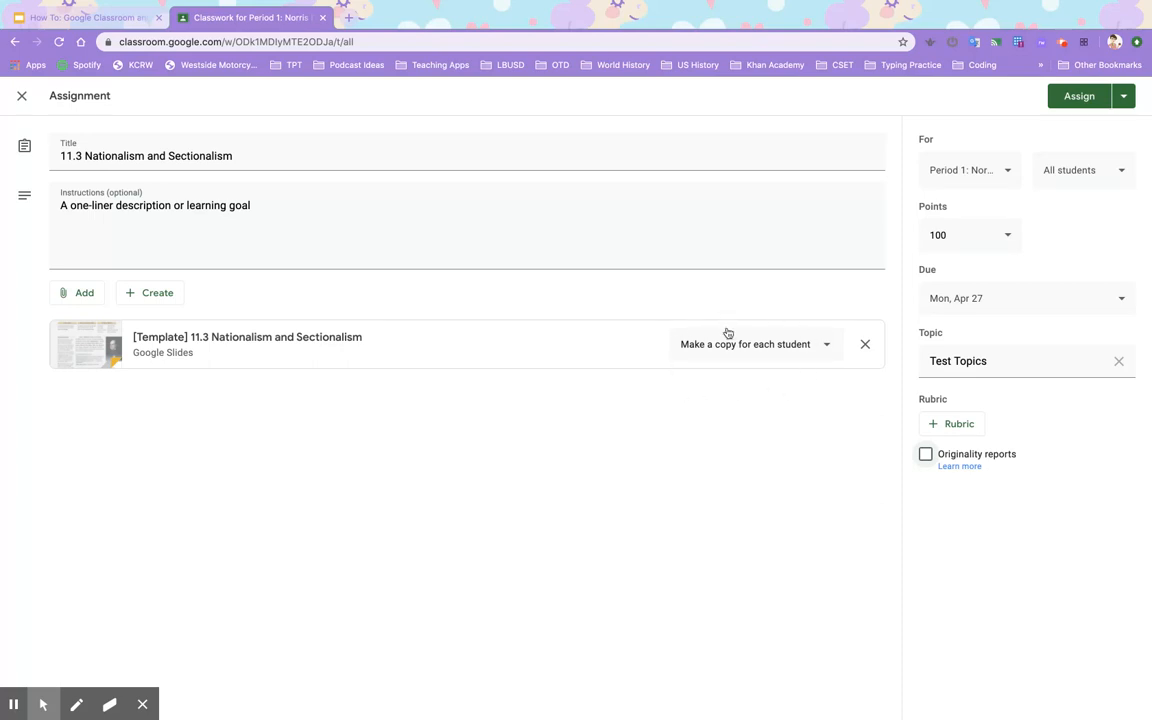
- Review the template's student access options, keeping "Make a copy for each student", and check which classes can receive the assignment
left_click(830, 346)
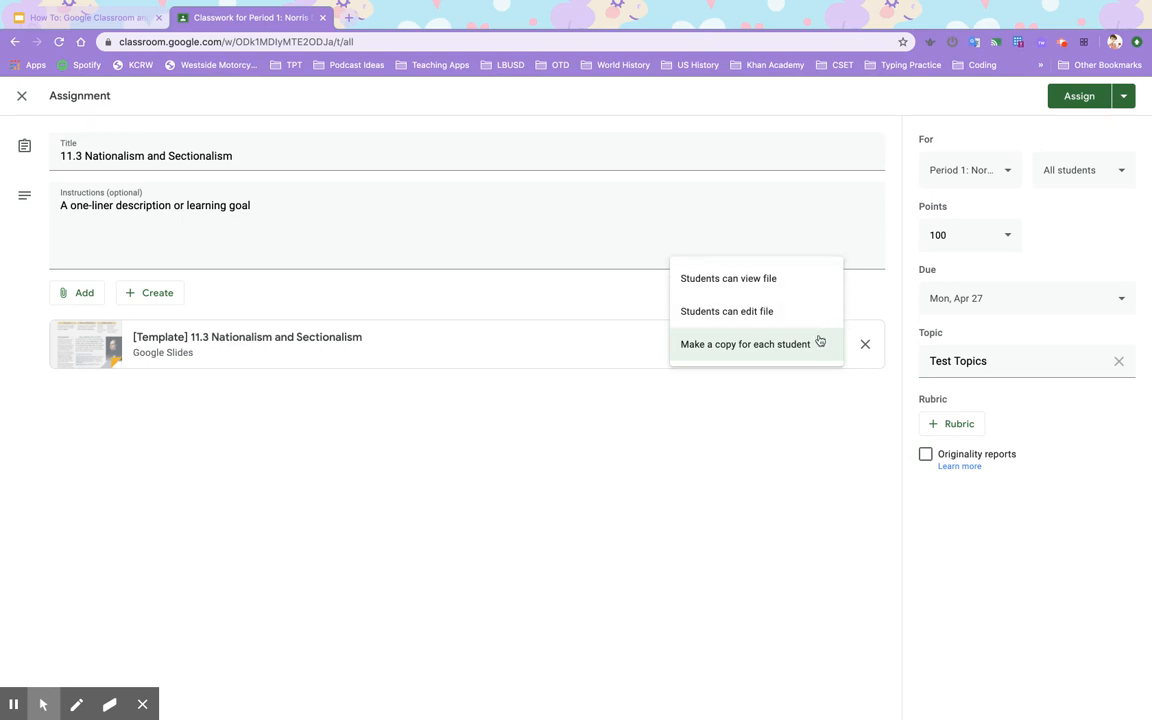
left_click(819, 343)
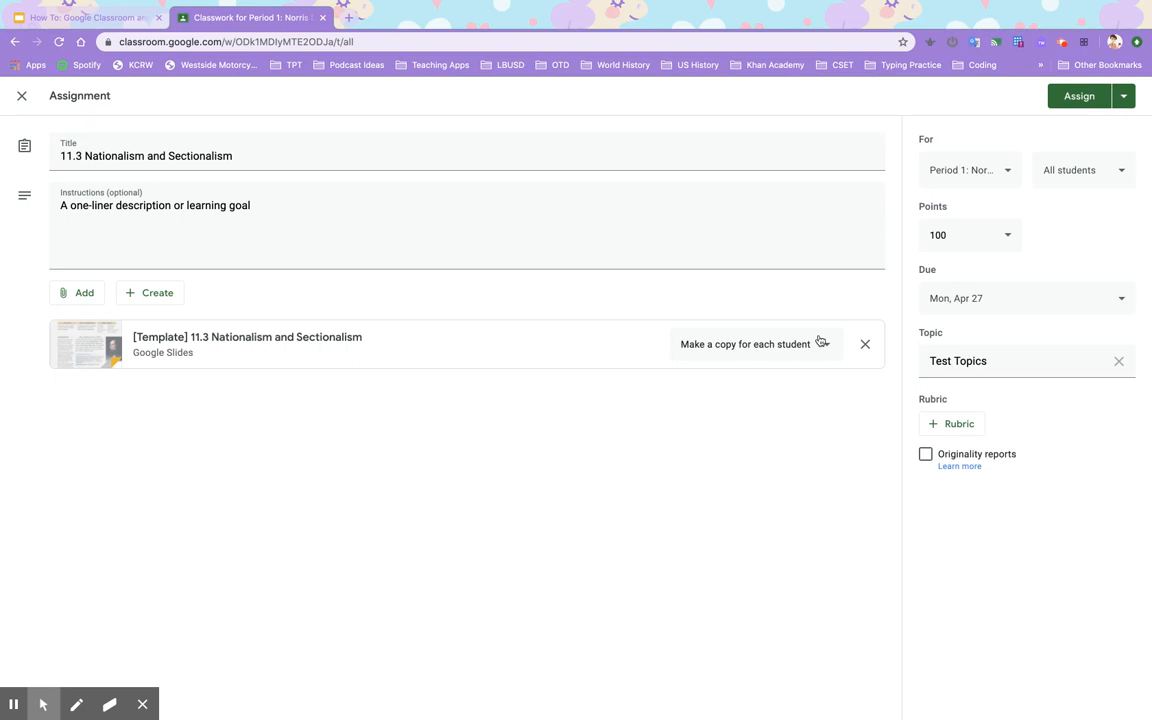
left_click(824, 345)
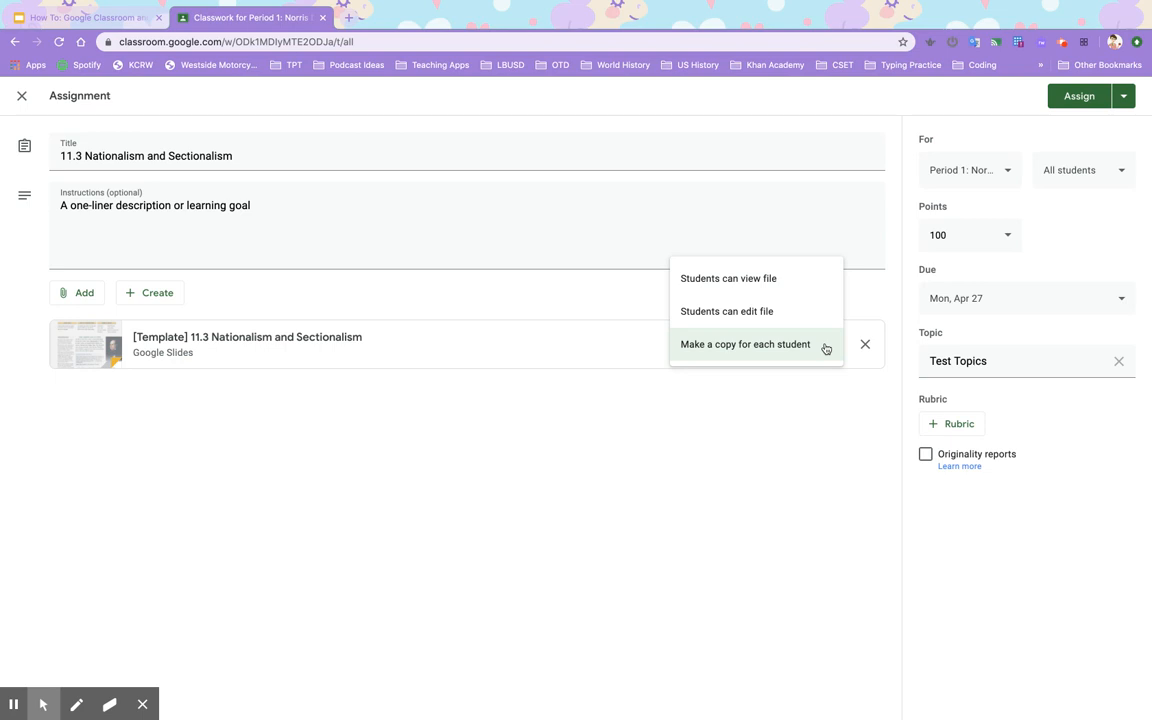
left_click(832, 408)
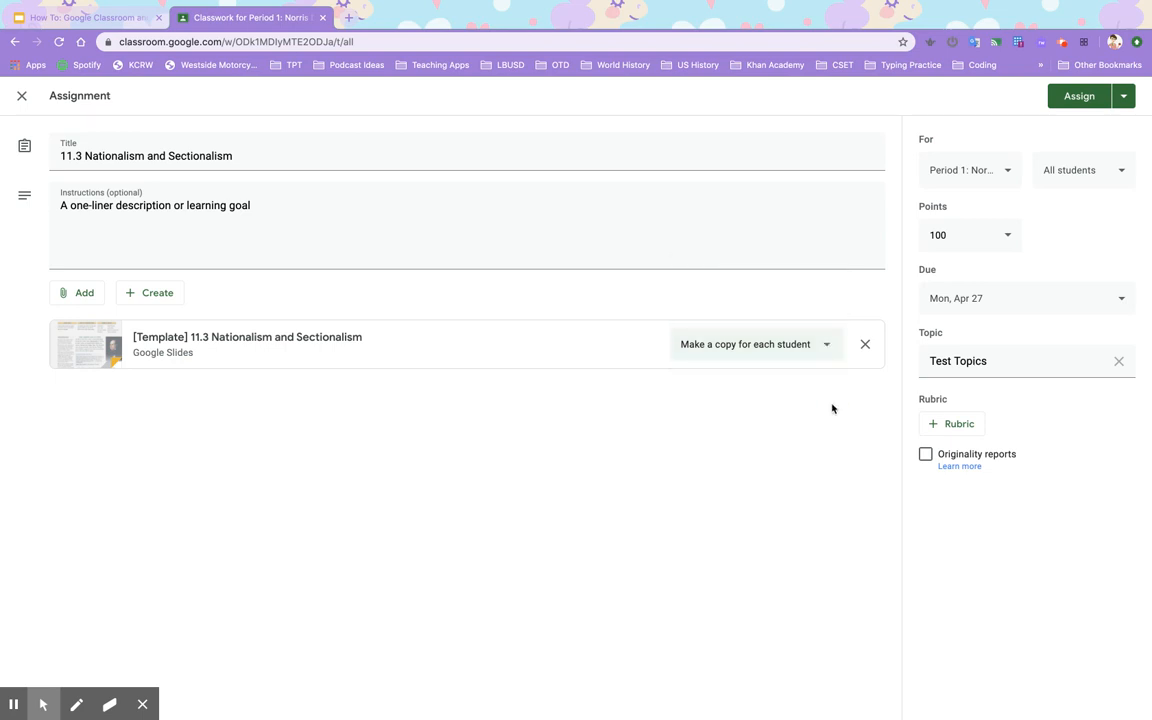
left_click(979, 170)
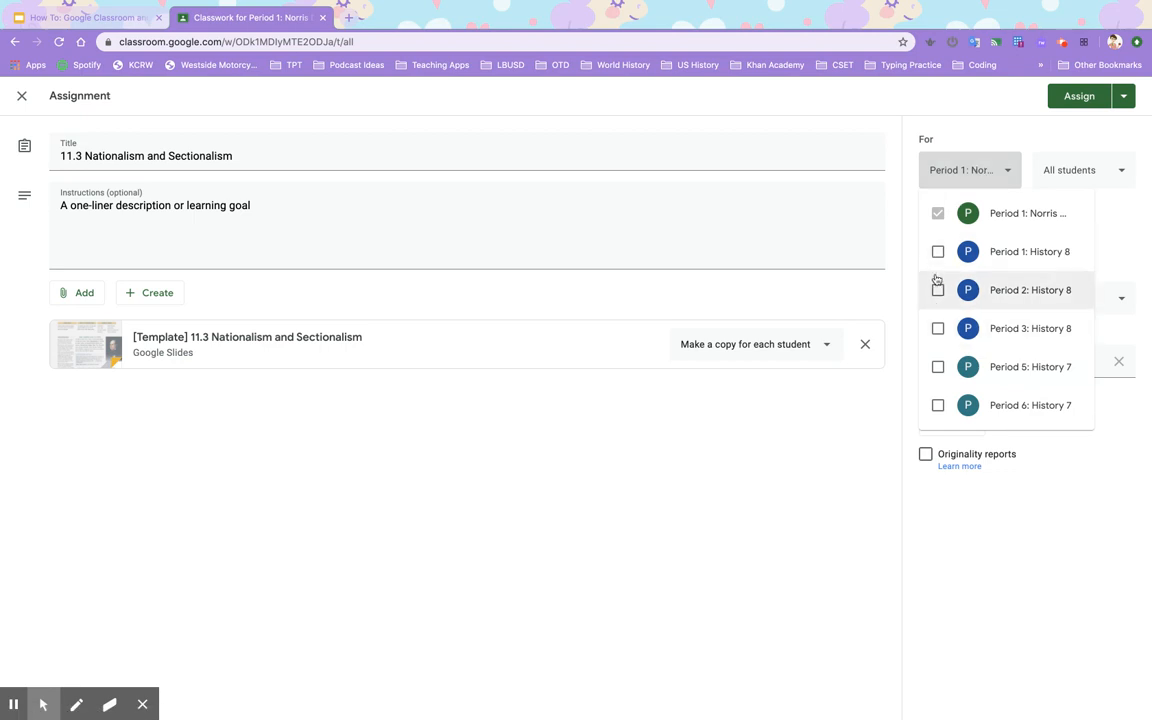
left_click(1004, 176)
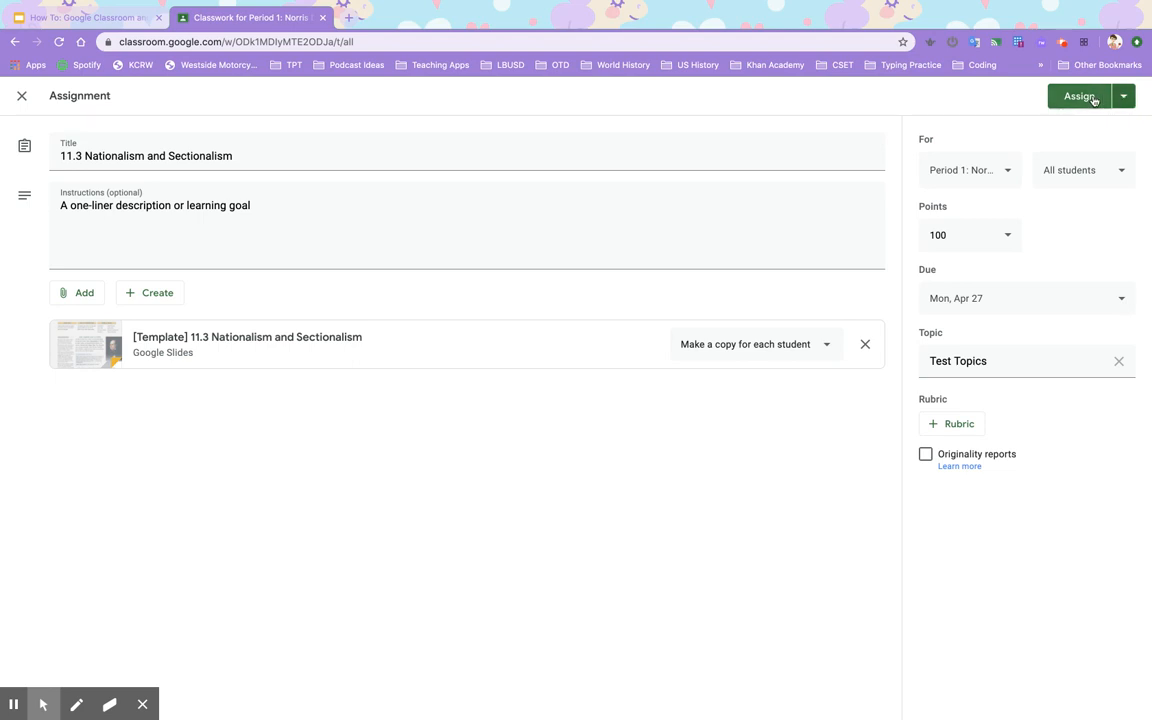
- Check the assignment's scheduling date and time options without scheduling it, and discard the draft
left_click(1128, 98)
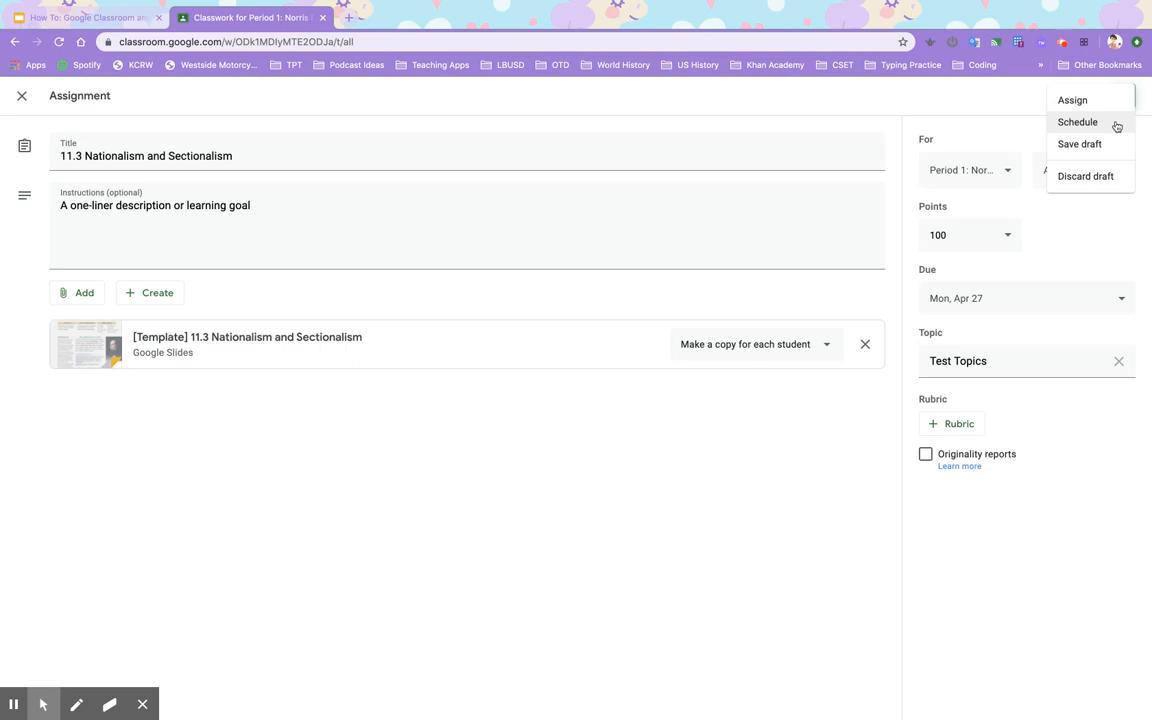
left_click(1116, 124)
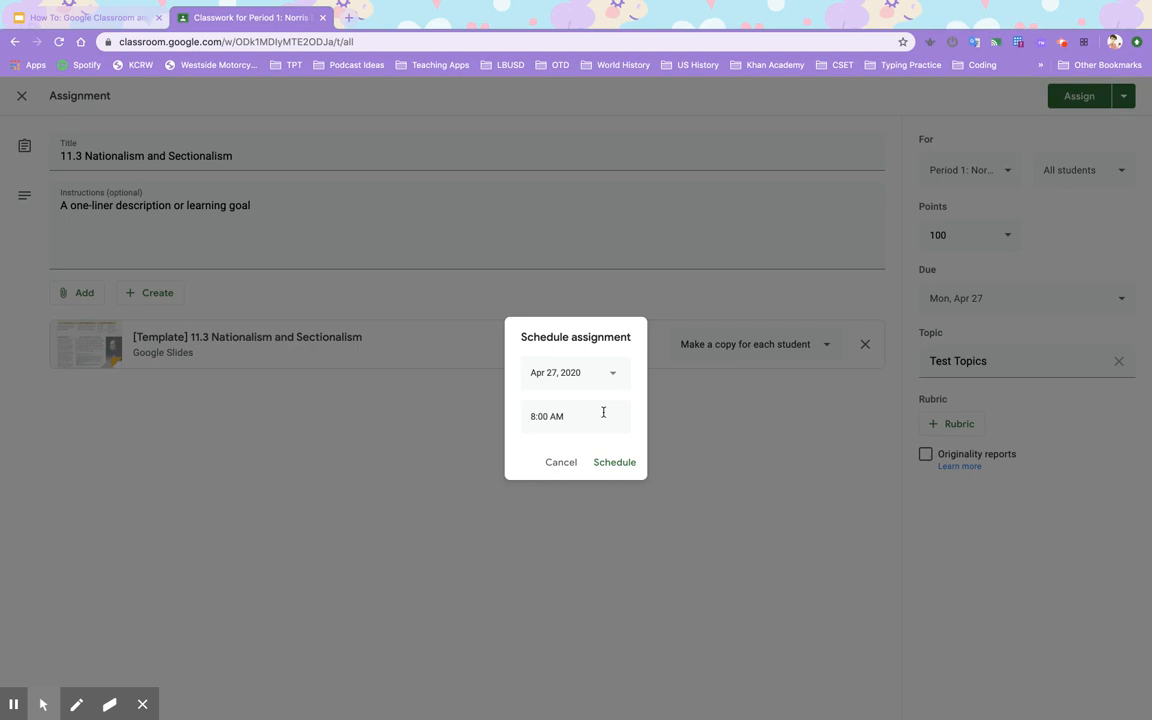
left_click(568, 465)
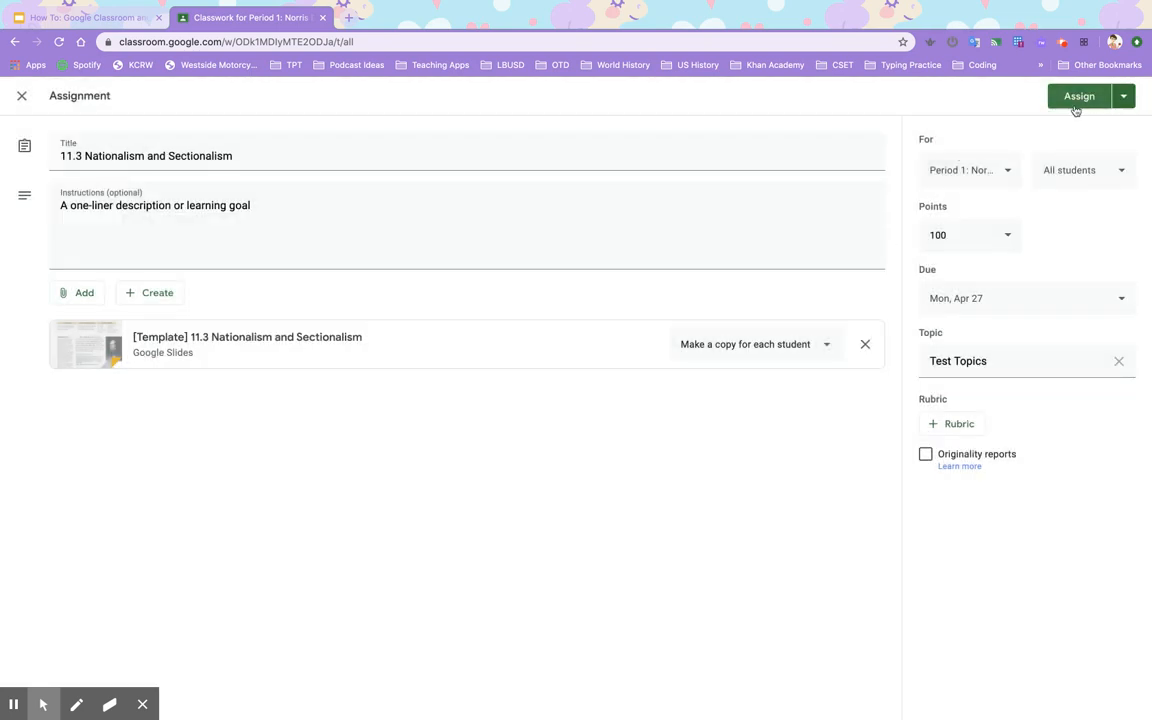
left_click(1124, 96)
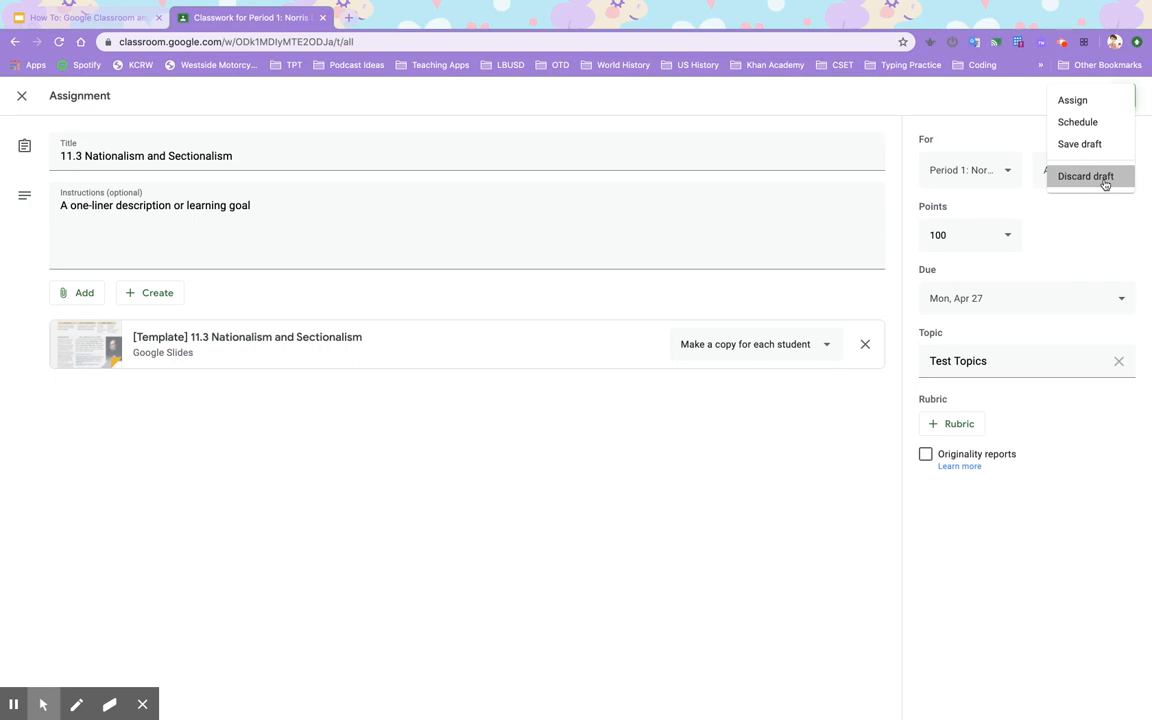
left_click(1085, 177)
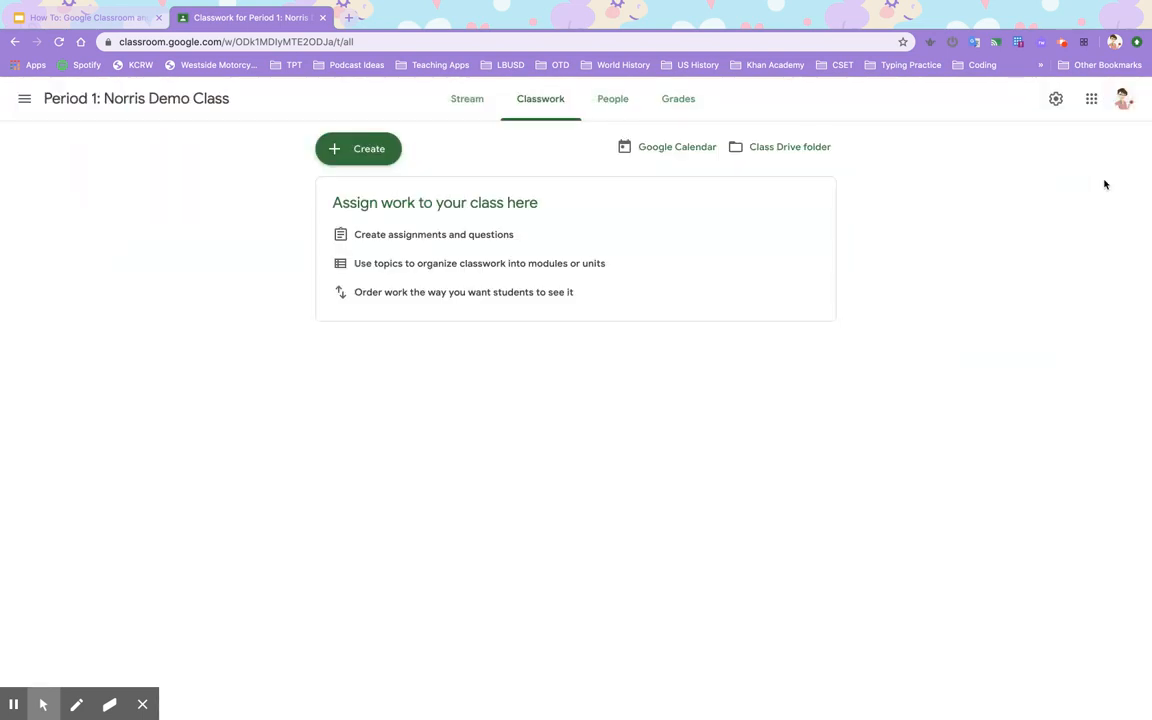